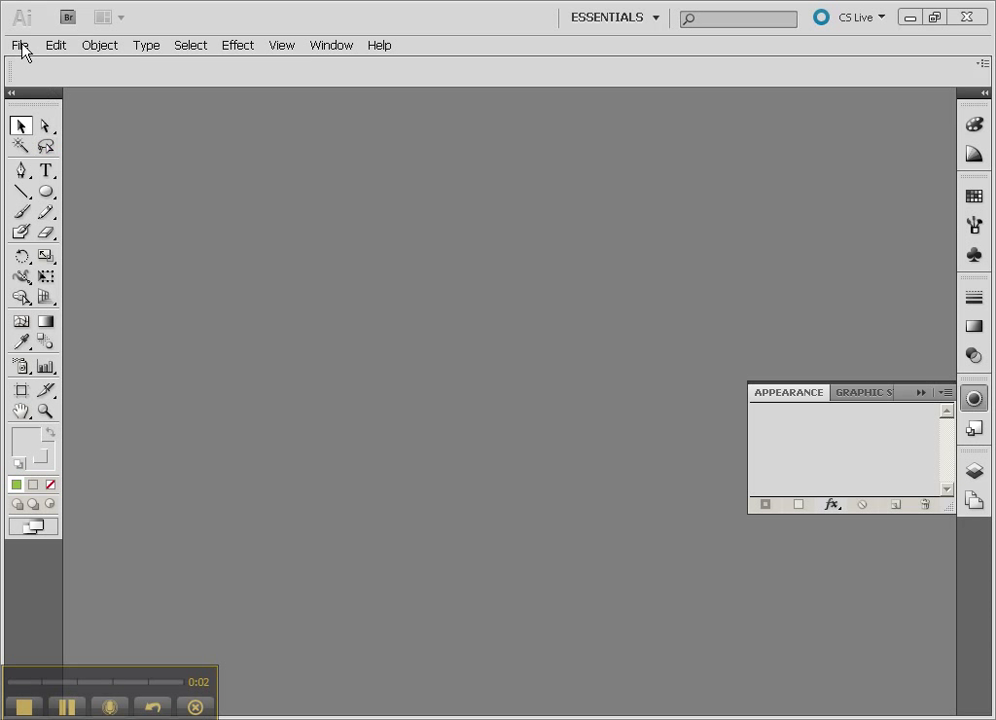
Step: Create a new 1024 × 768 px RGB document
click(22, 46)
click(40, 64)
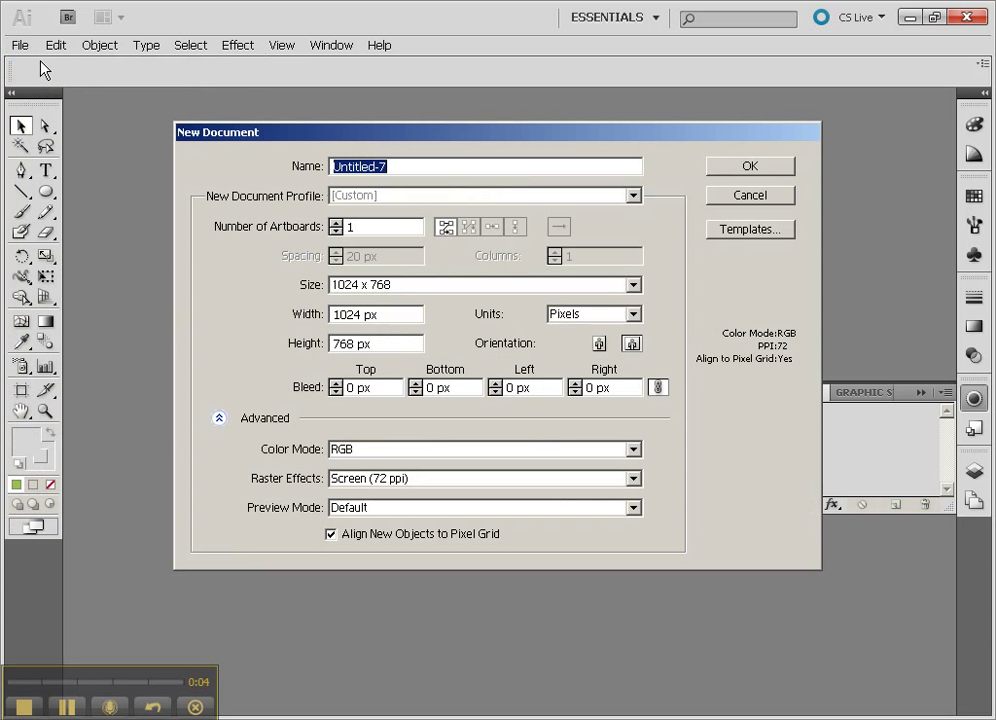
click(745, 168)
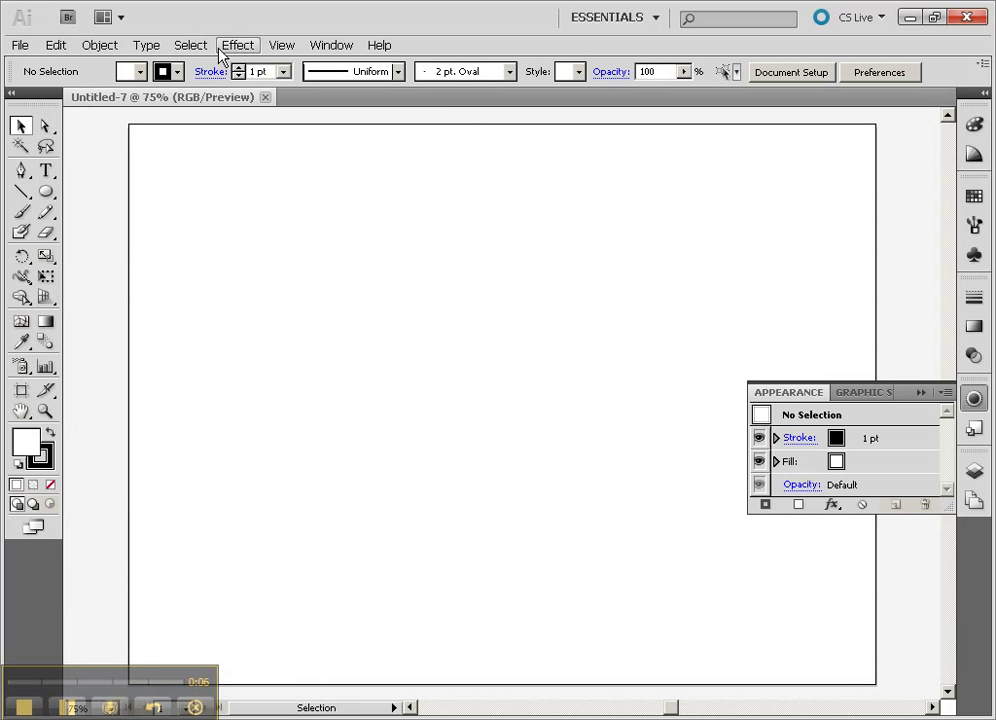
Step: Look through the Effect > 3D submenu, then dismiss it without applying anything
click(232, 47)
mouse_move(265, 158)
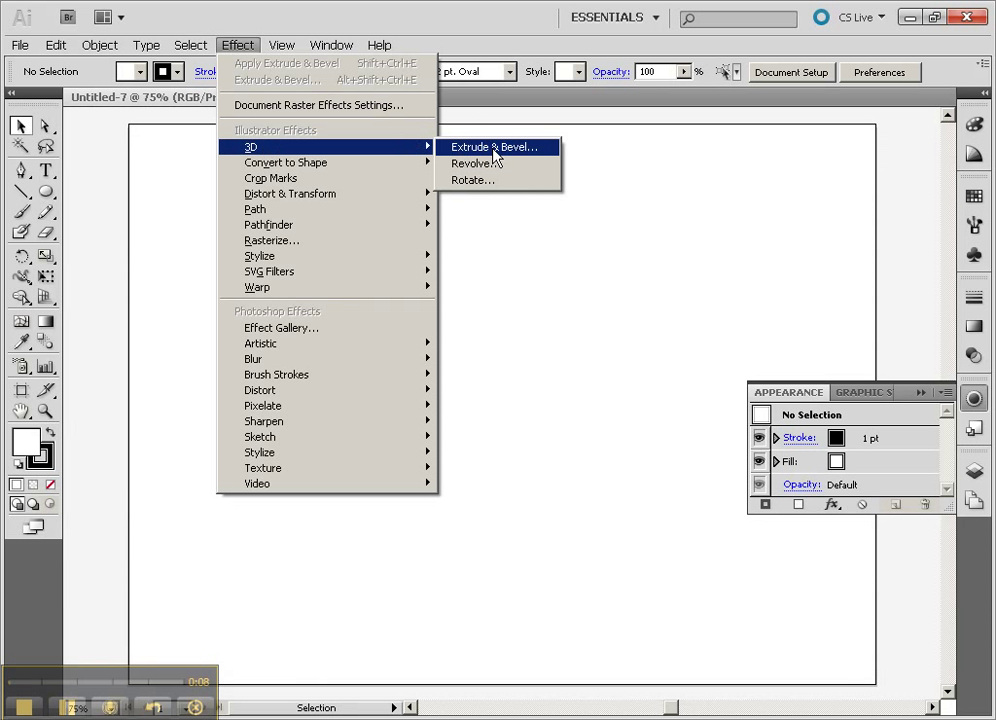
click(165, 197)
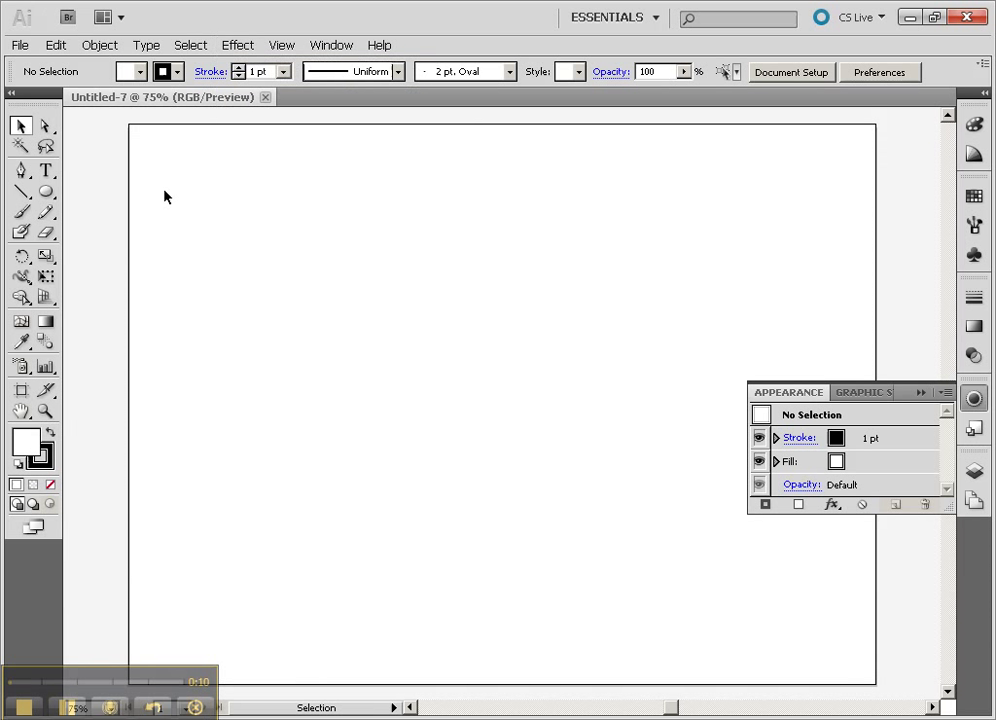
Step: Draw a tall ellipse on the artboard with the Ellipse tool
click(47, 193)
drag(306, 259, 400, 596)
click(20, 126)
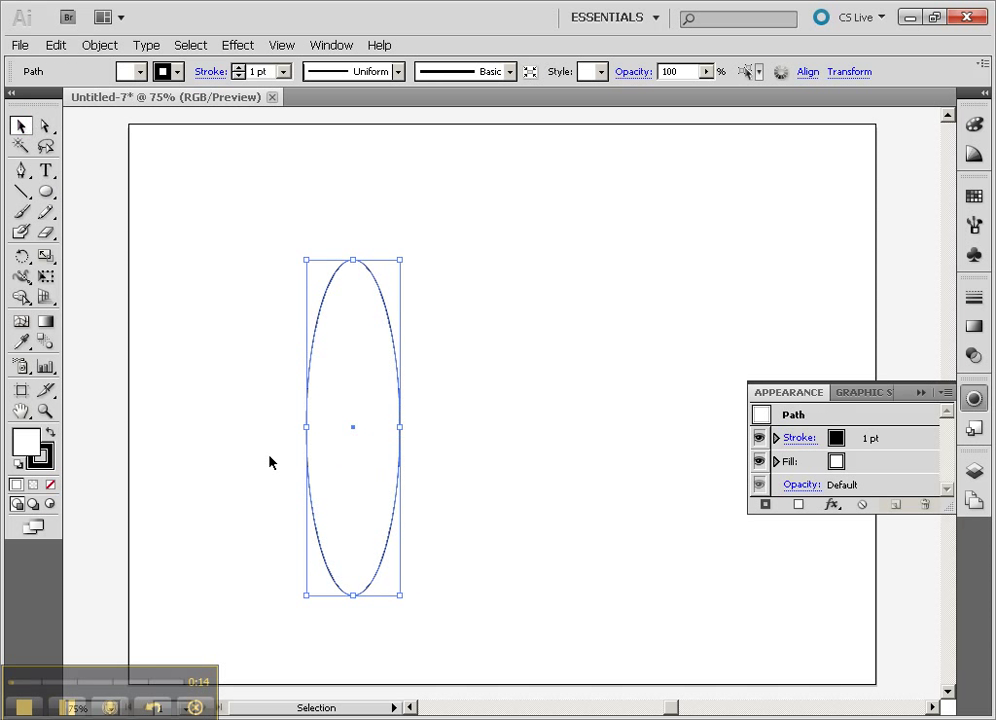
Step: Give the ellipse a green fill and no stroke, then nudge it up and right
click(974, 196)
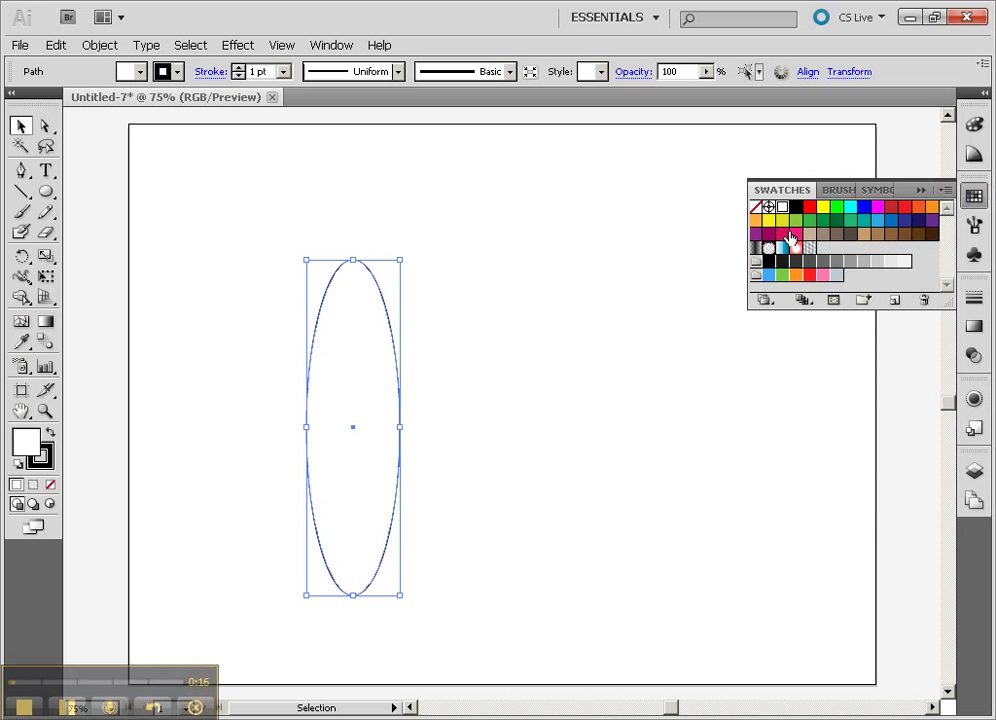
click(794, 221)
click(42, 460)
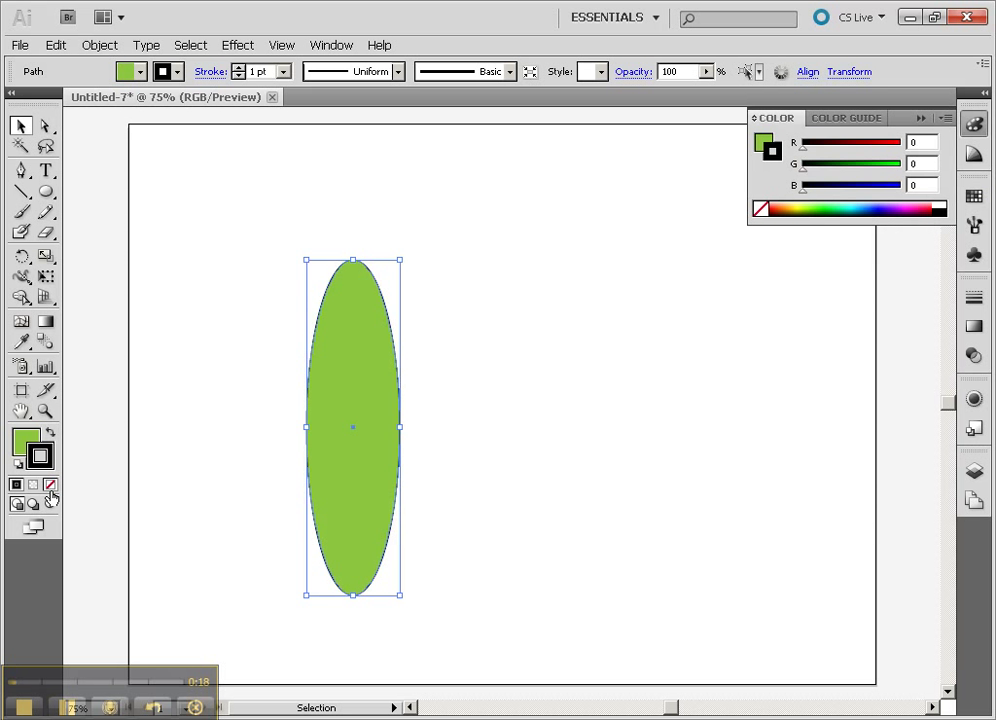
click(50, 484)
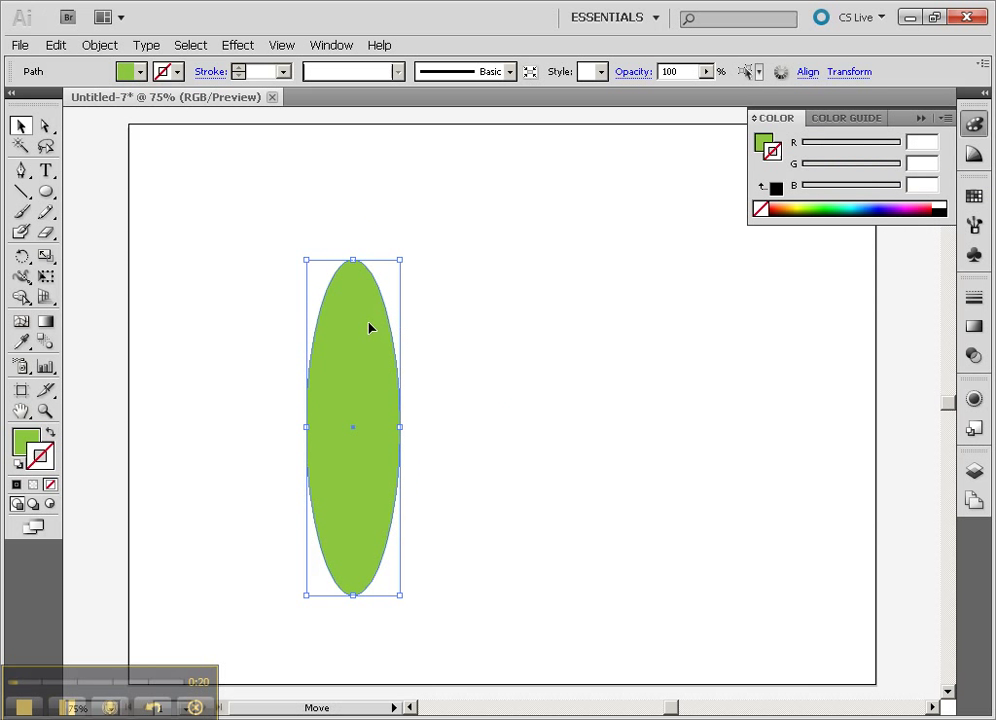
drag(371, 329, 387, 300)
Step: Apply Effect > 3D > Revolve with Preview on and tilt the shape via the track cube
click(247, 49)
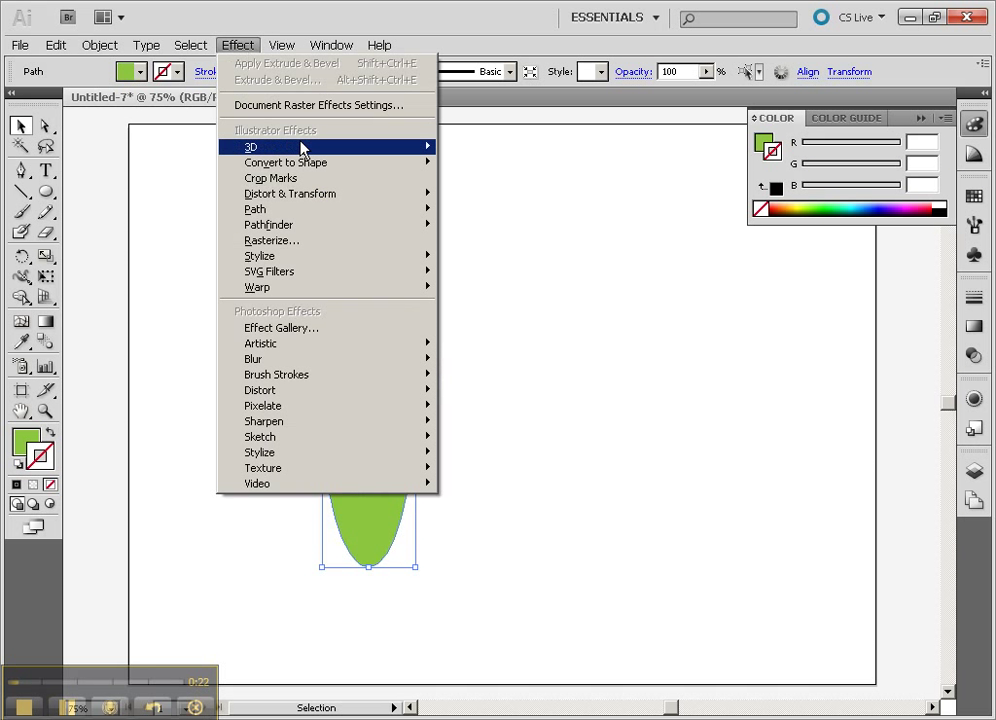
mouse_move(255, 147)
click(507, 165)
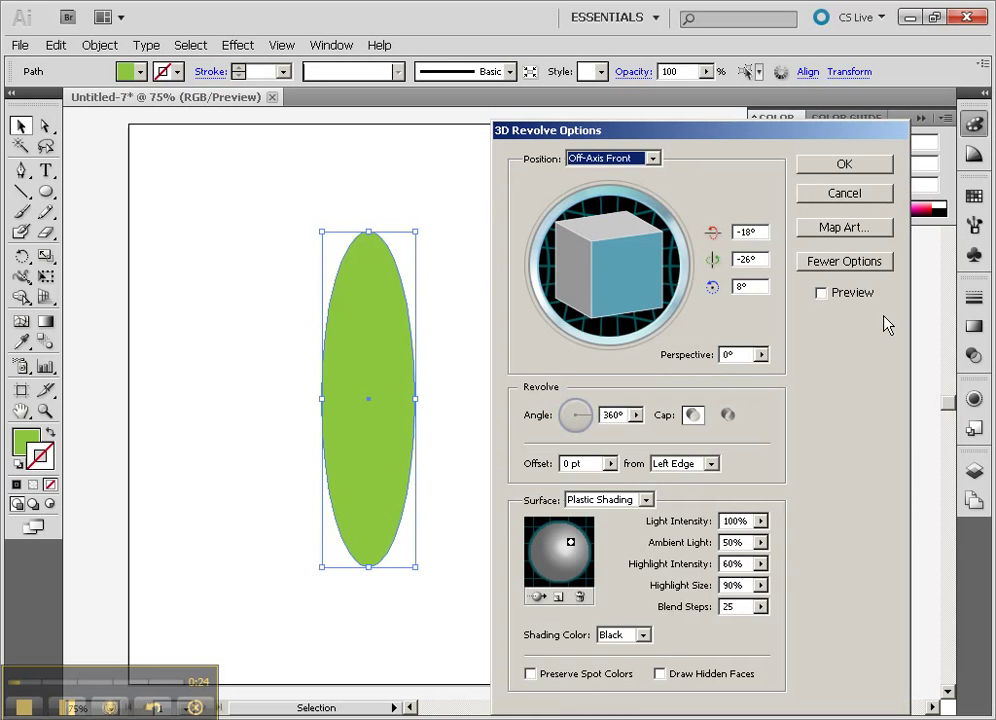
click(821, 293)
mouse_move(638, 256)
mouse_down()
mouse_move(649, 289)
mouse_move(605, 285)
mouse_move(616, 262)
mouse_up()
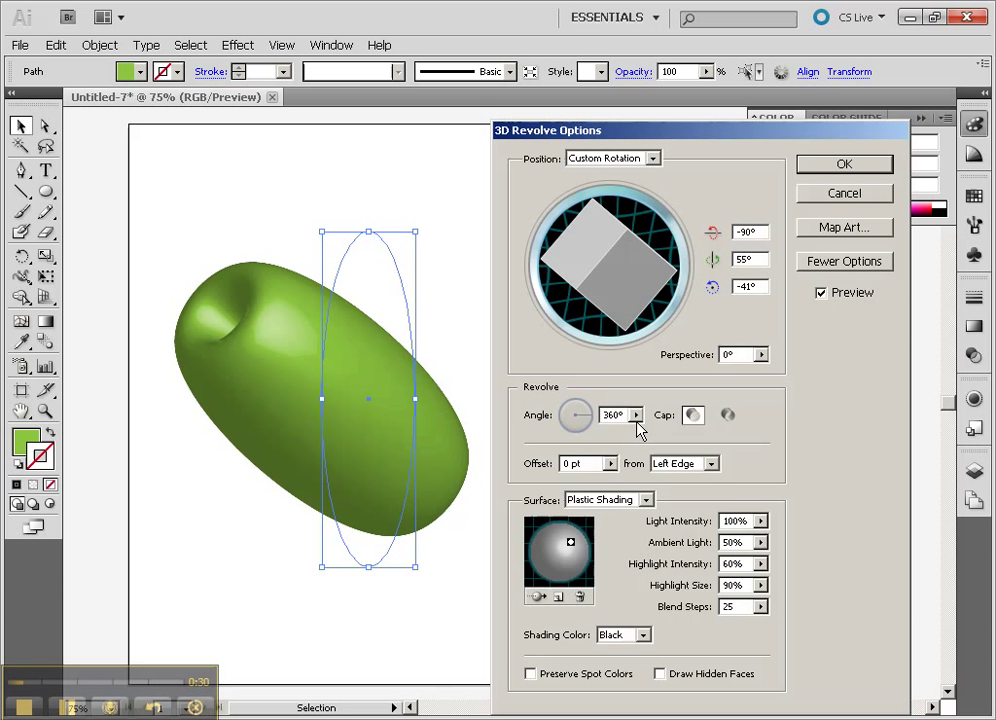
Step: Try partial revolve angles like 344°, then settle at 360° with rotation −32°, 65°, −8°
click(635, 415)
drag(634, 438, 593, 442)
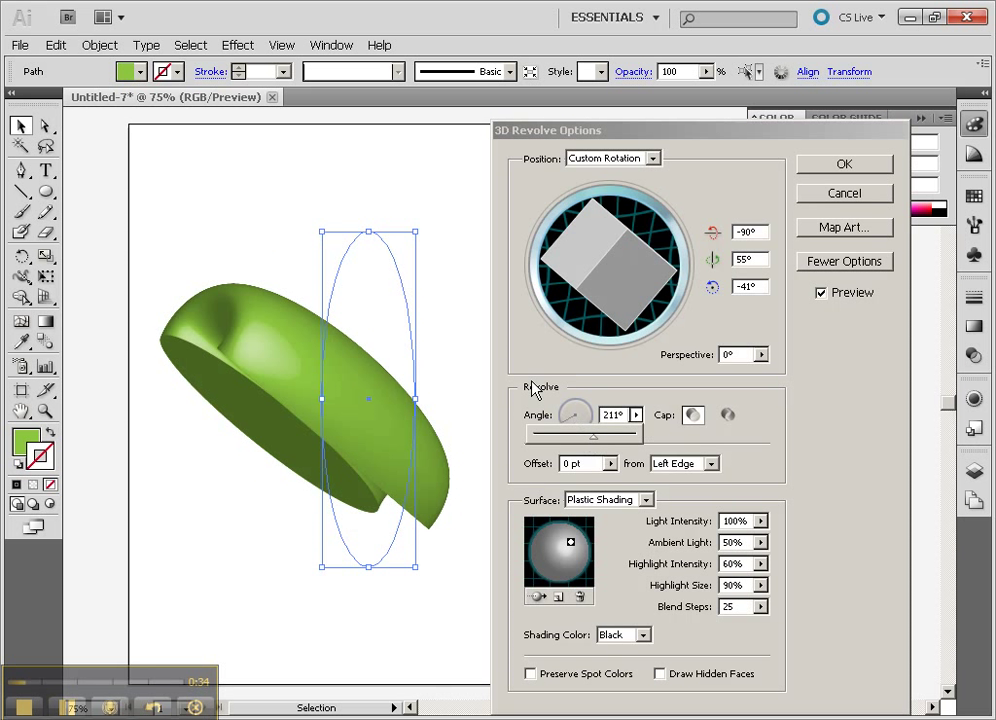
mouse_move(602, 252)
mouse_down()
mouse_move(621, 266)
mouse_move(603, 257)
mouse_move(627, 231)
mouse_move(616, 220)
mouse_move(592, 231)
mouse_up()
double_click(612, 414)
text(344)
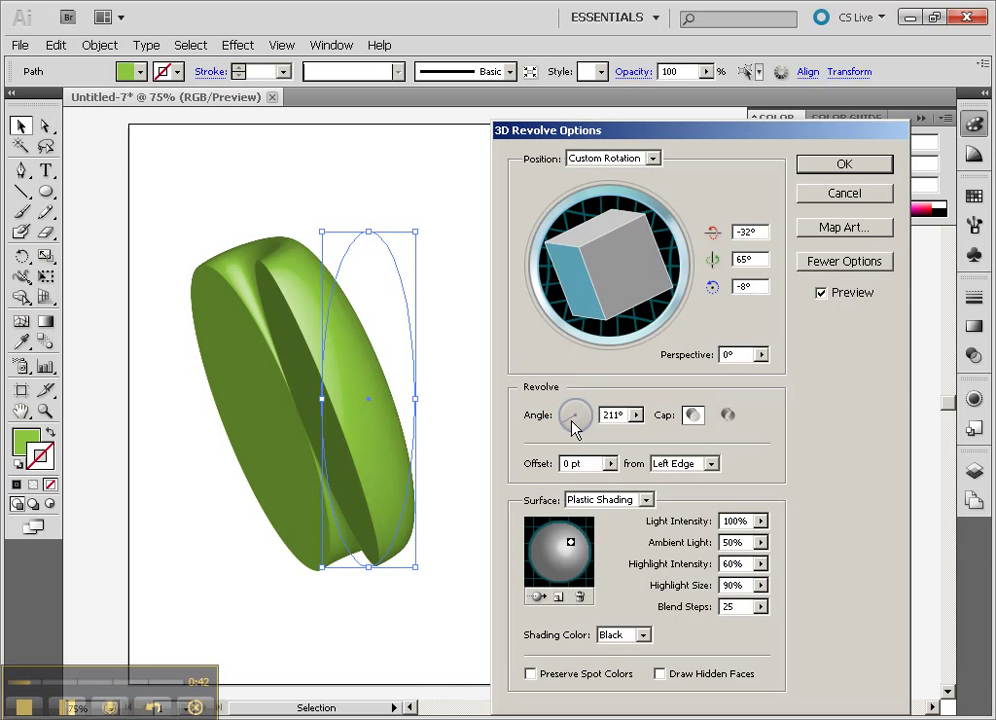
key(Tab)
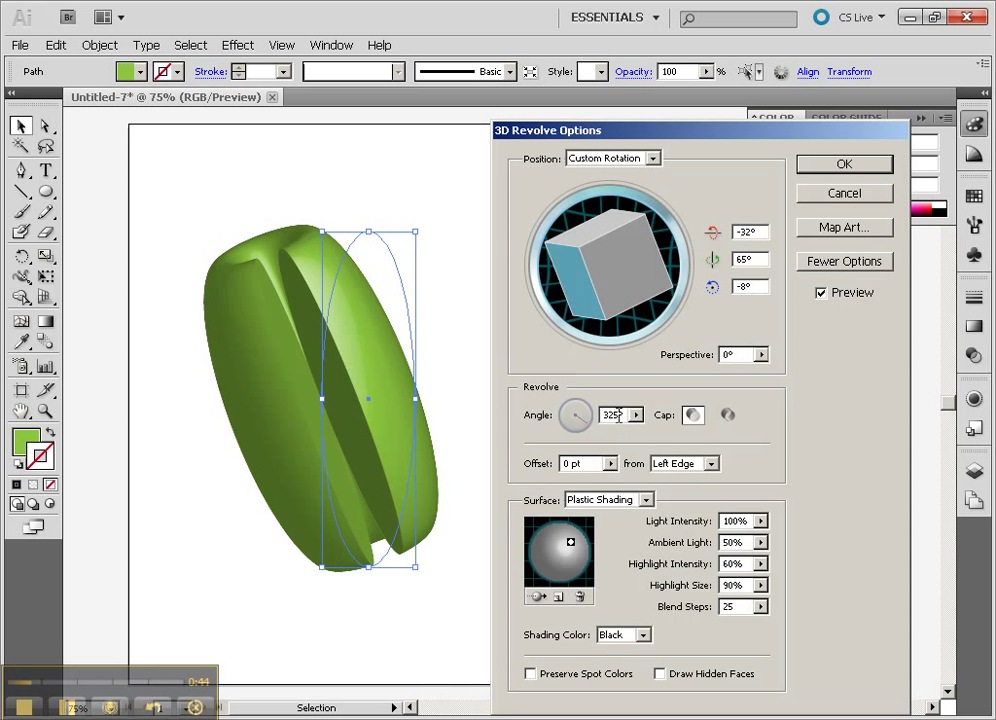
click(636, 414)
drag(629, 440, 756, 450)
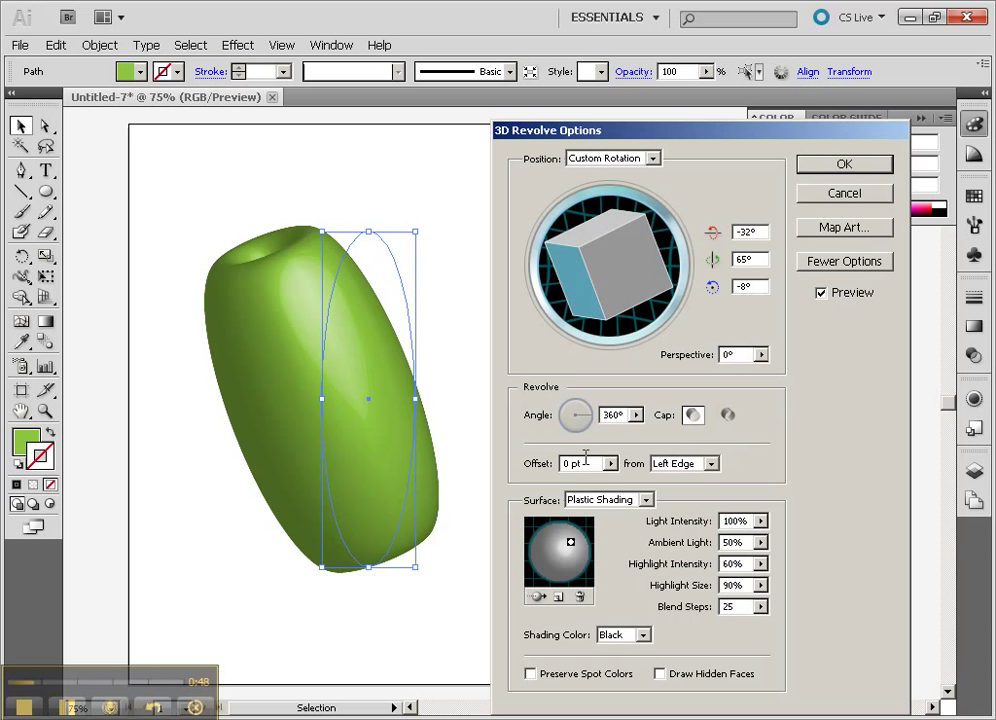
Step: Set the revolve offset to 125 pt and rotate the ring to −104°, 13°, −73°
click(610, 463)
drag(529, 489, 551, 490)
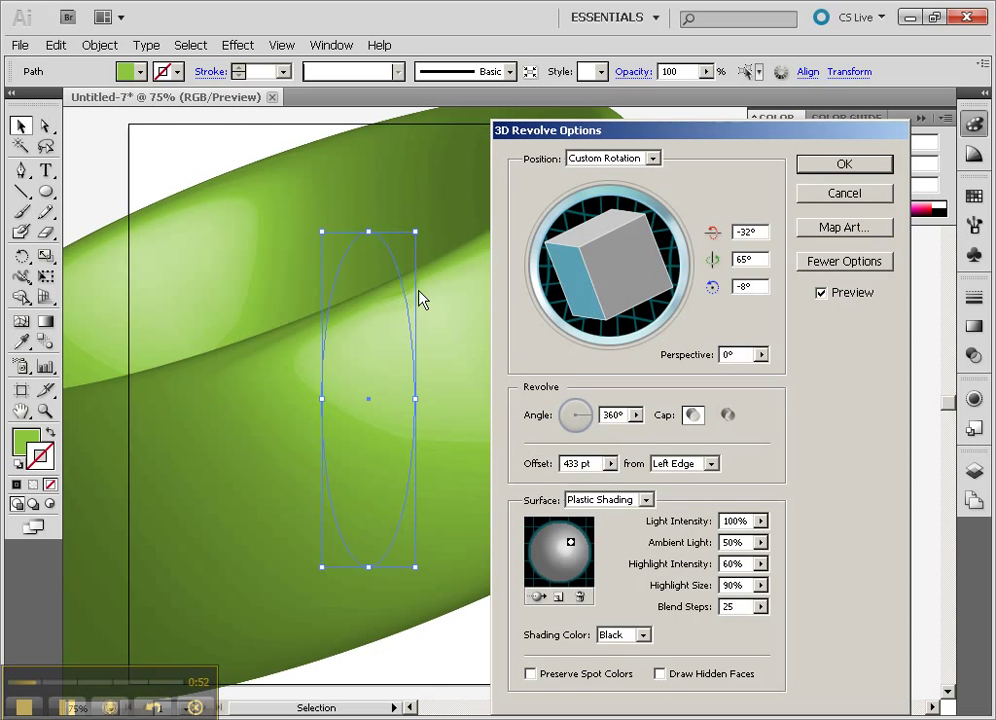
mouse_move(621, 264)
mouse_down()
mouse_move(634, 267)
mouse_move(634, 280)
mouse_move(607, 273)
mouse_up()
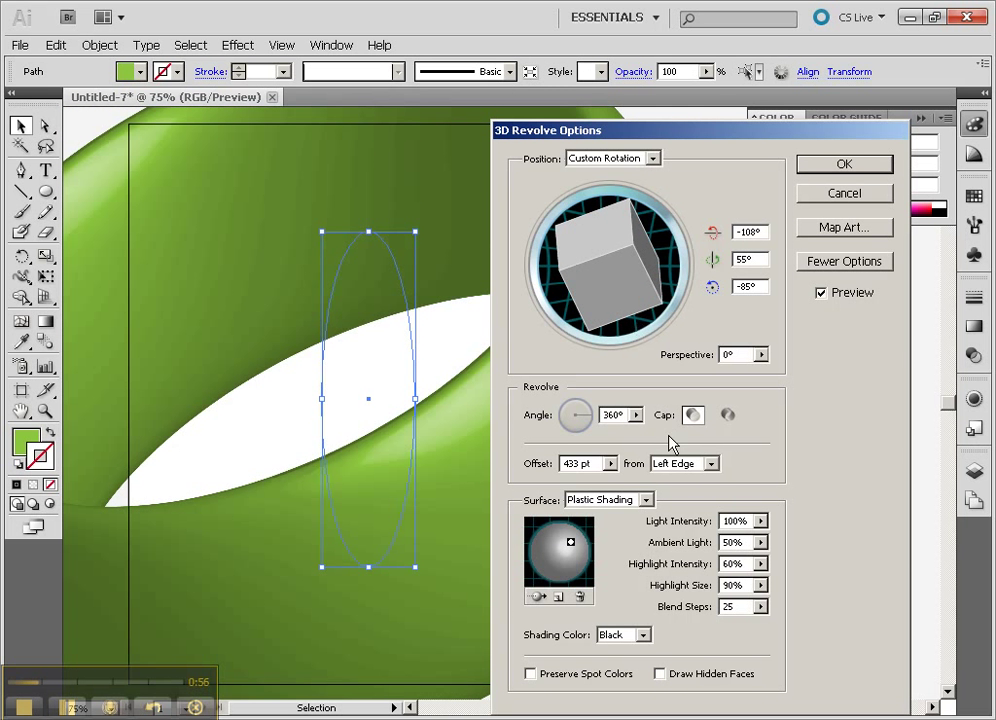
drag(611, 463, 522, 490)
drag(592, 305, 428, 424)
drag(588, 277, 596, 260)
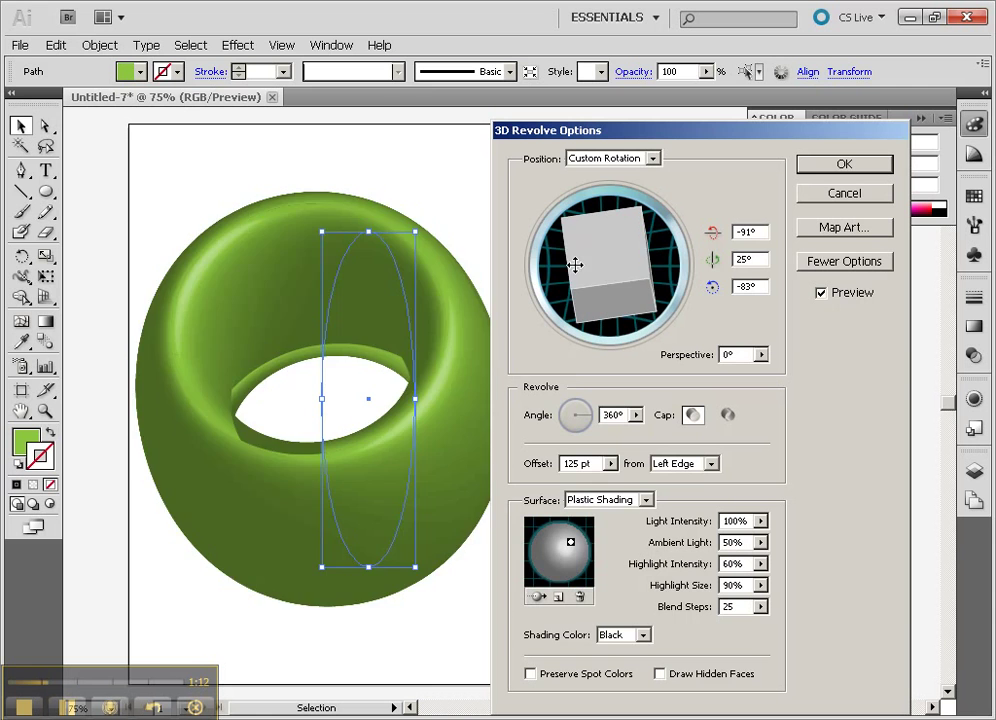
mouse_move(573, 264)
mouse_down()
mouse_move(625, 265)
mouse_move(635, 243)
mouse_move(619, 258)
mouse_up()
Step: Reposition the light on the shading sphere, ending near its centre
mouse_move(560, 545)
mouse_down()
mouse_move(545, 553)
mouse_move(571, 565)
mouse_up()
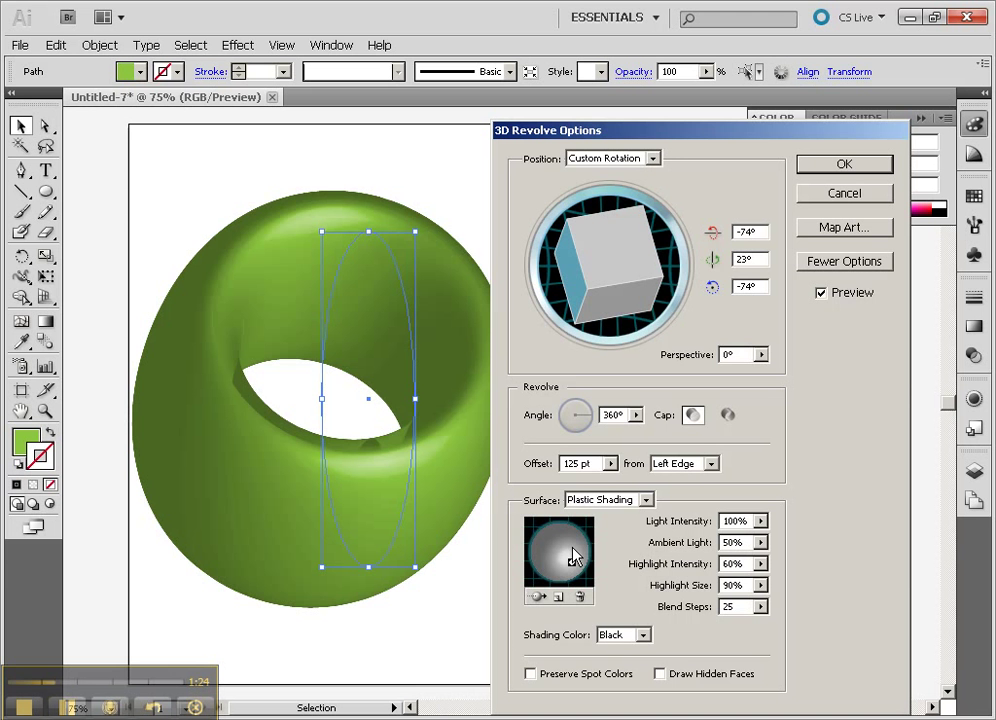
drag(571, 561, 579, 551)
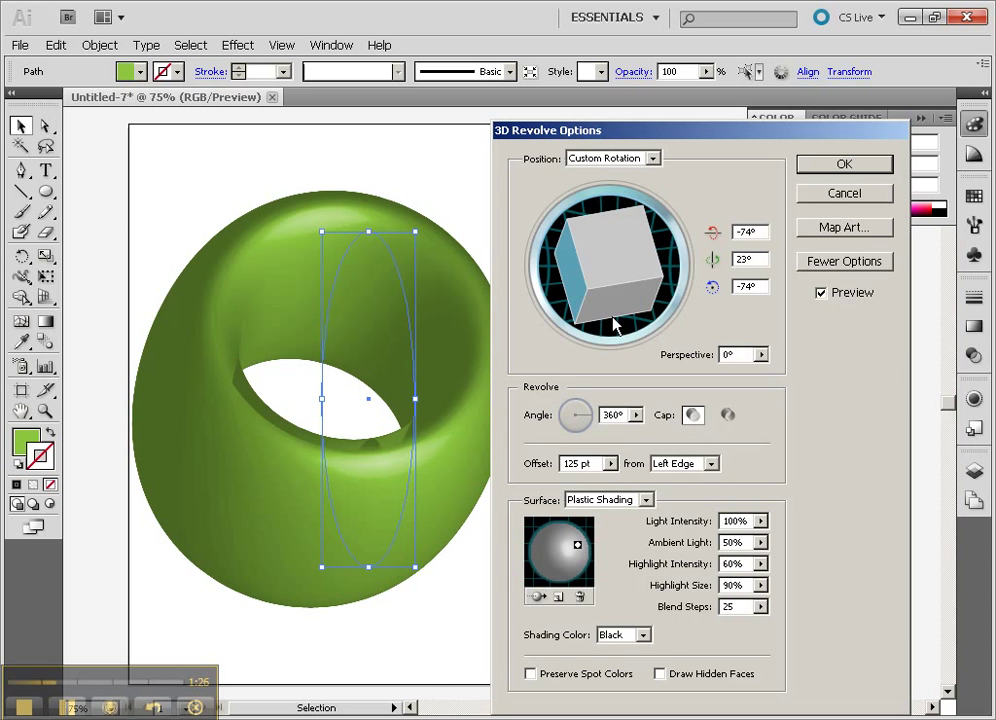
drag(618, 238, 590, 269)
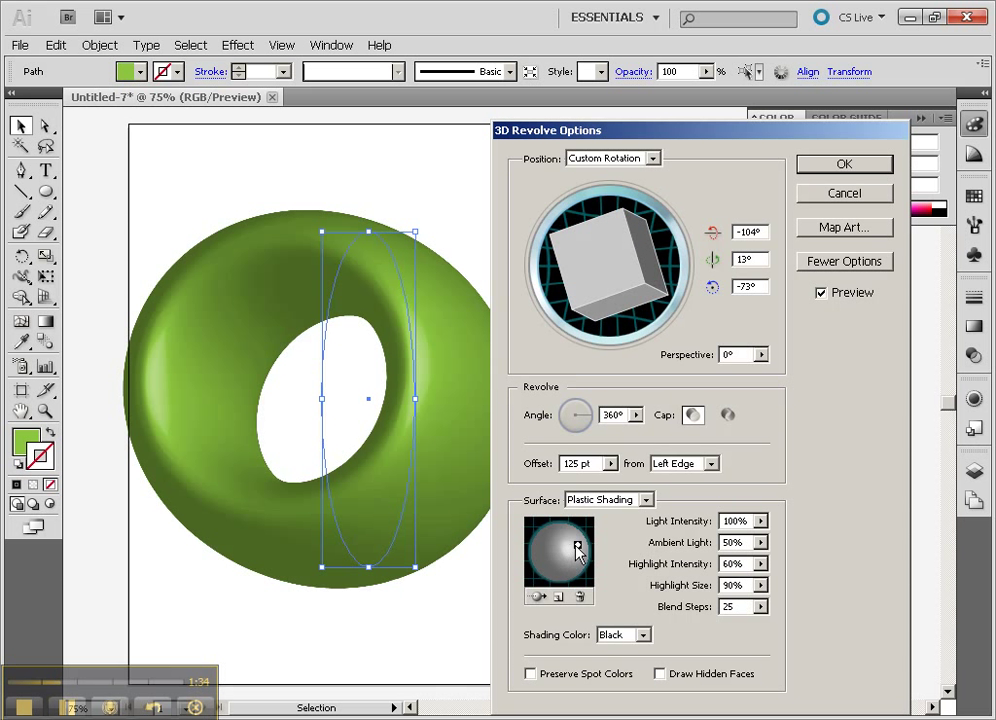
mouse_move(577, 544)
mouse_down()
mouse_move(550, 551)
mouse_move(587, 560)
mouse_move(582, 545)
mouse_up()
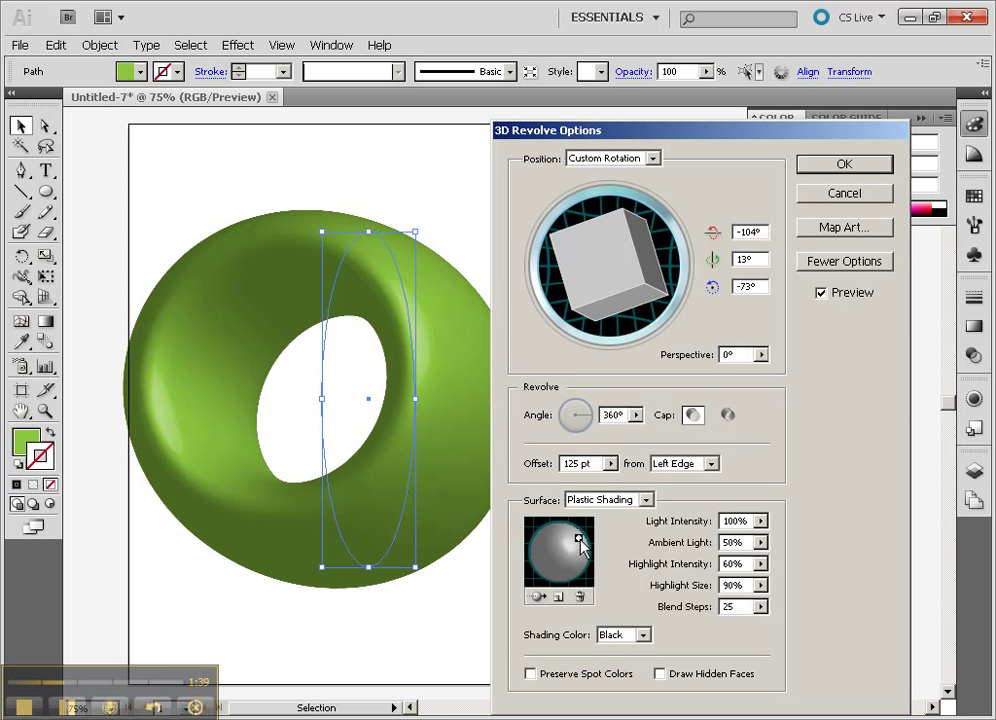
Step: Add a second lower-left light, set blend steps to 151, apply the revolve, and shift the ring
click(556, 596)
drag(554, 558, 539, 575)
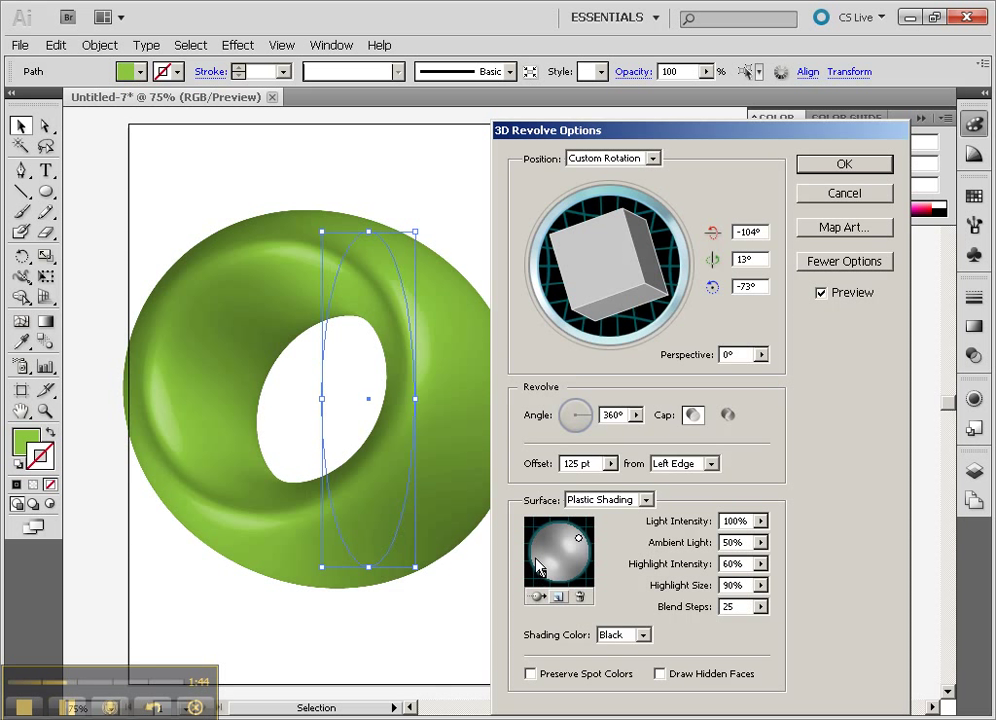
click(761, 606)
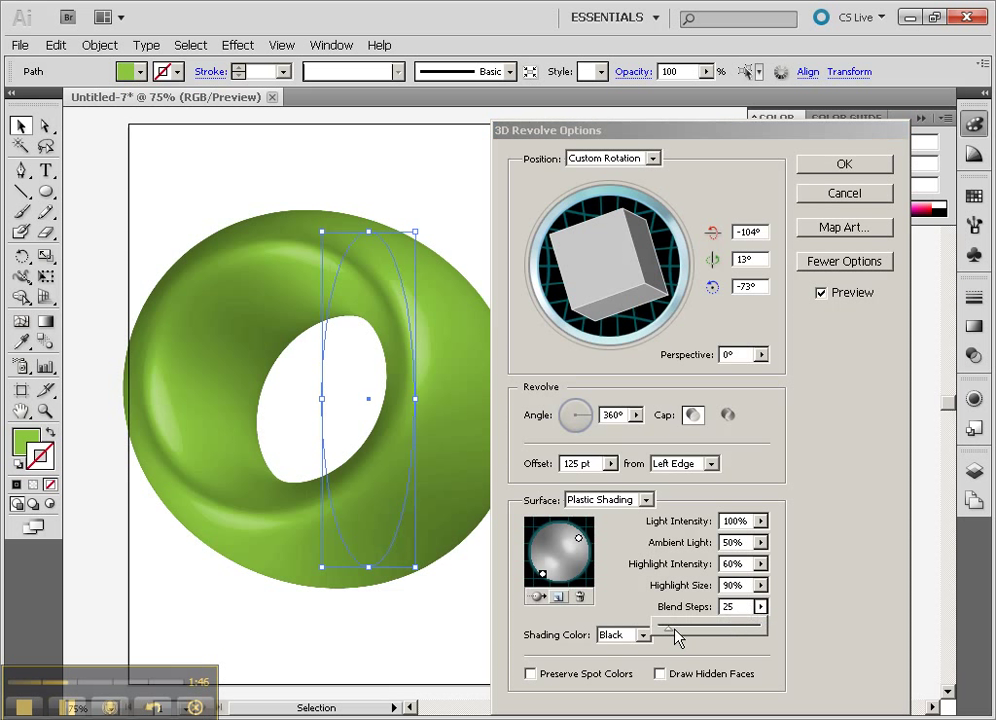
drag(676, 638, 722, 638)
click(432, 346)
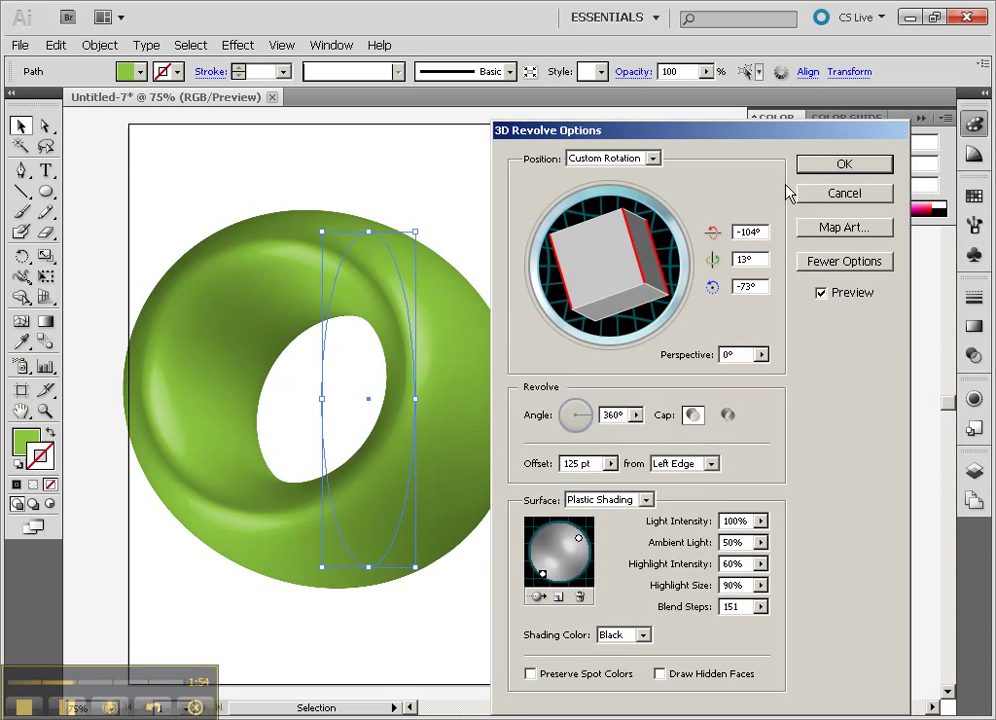
click(840, 168)
drag(389, 305, 357, 284)
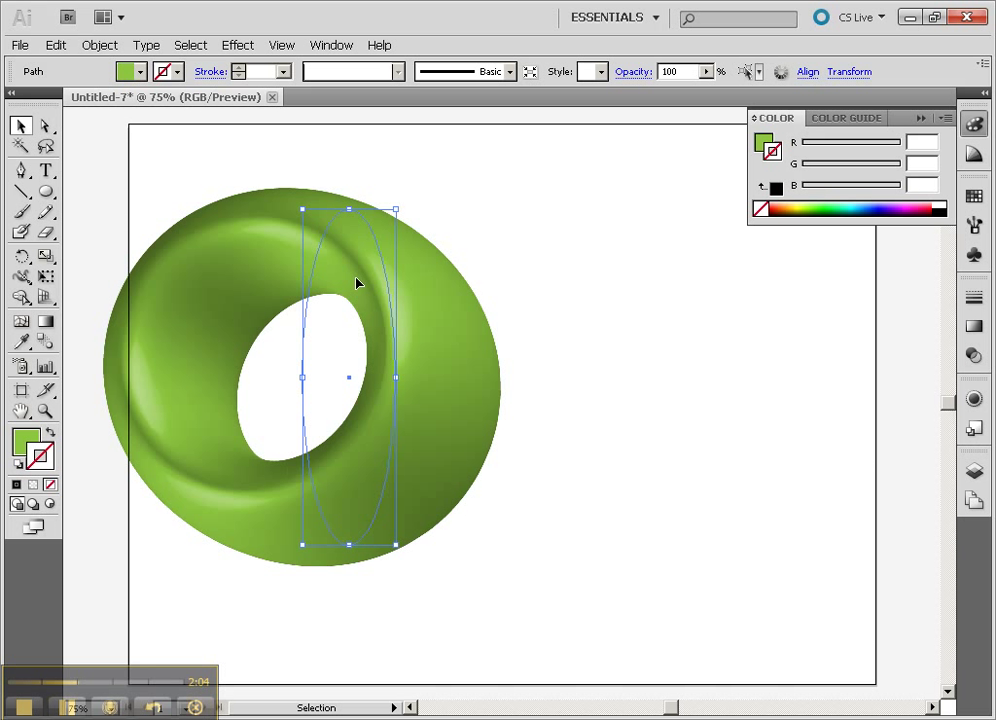
Step: Delete the ring, turn on Show Grid, and toggle Snap to Grid
key(Delete)
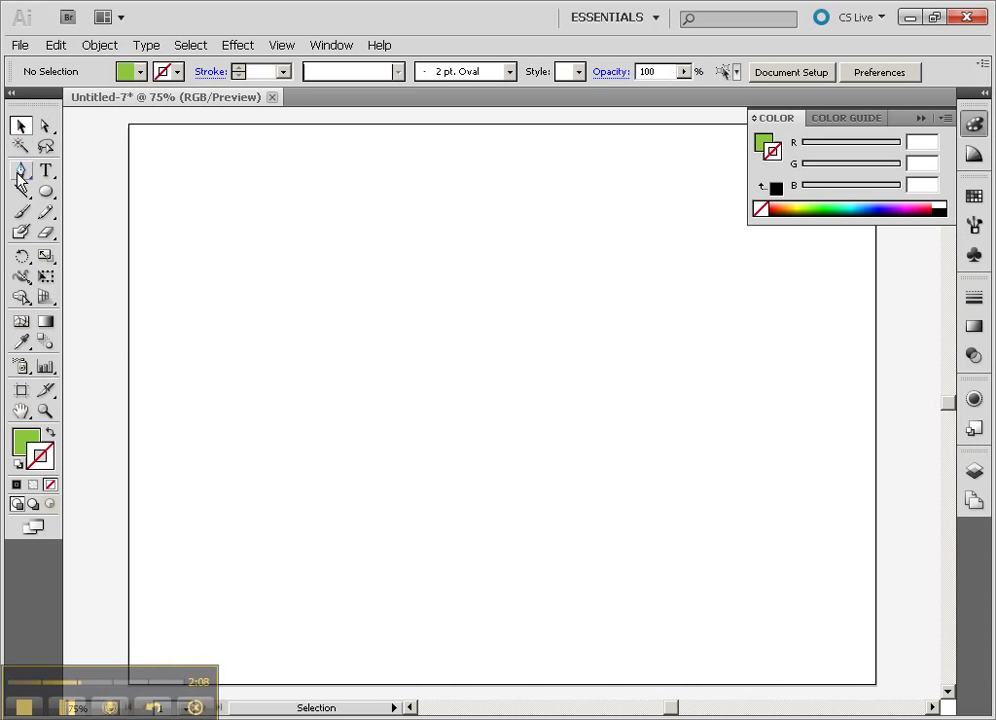
click(282, 45)
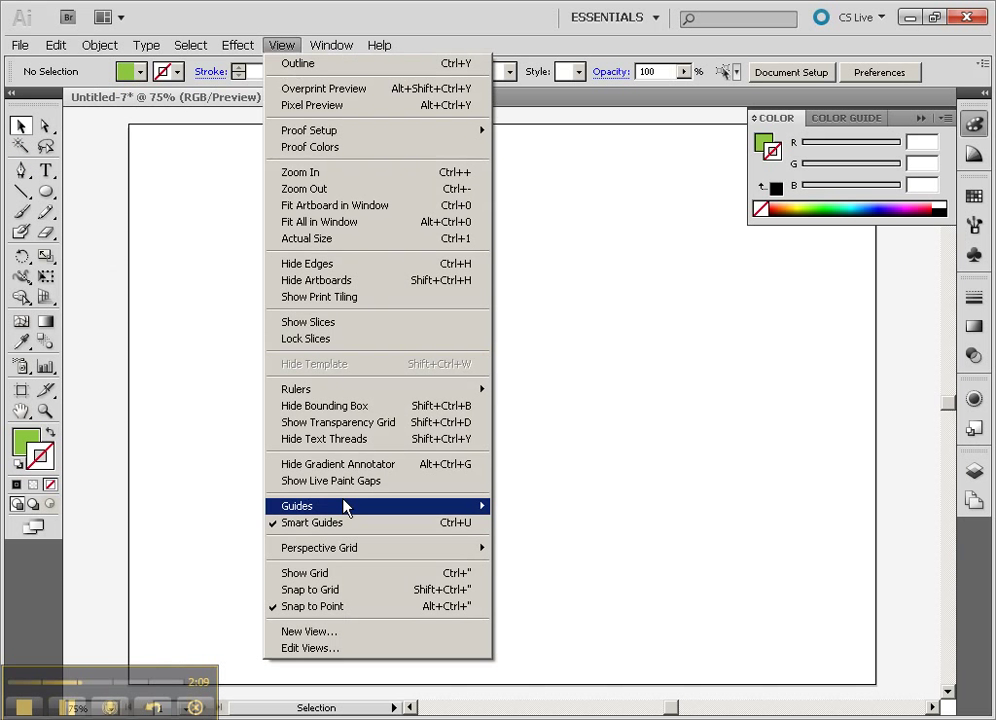
click(343, 574)
click(281, 45)
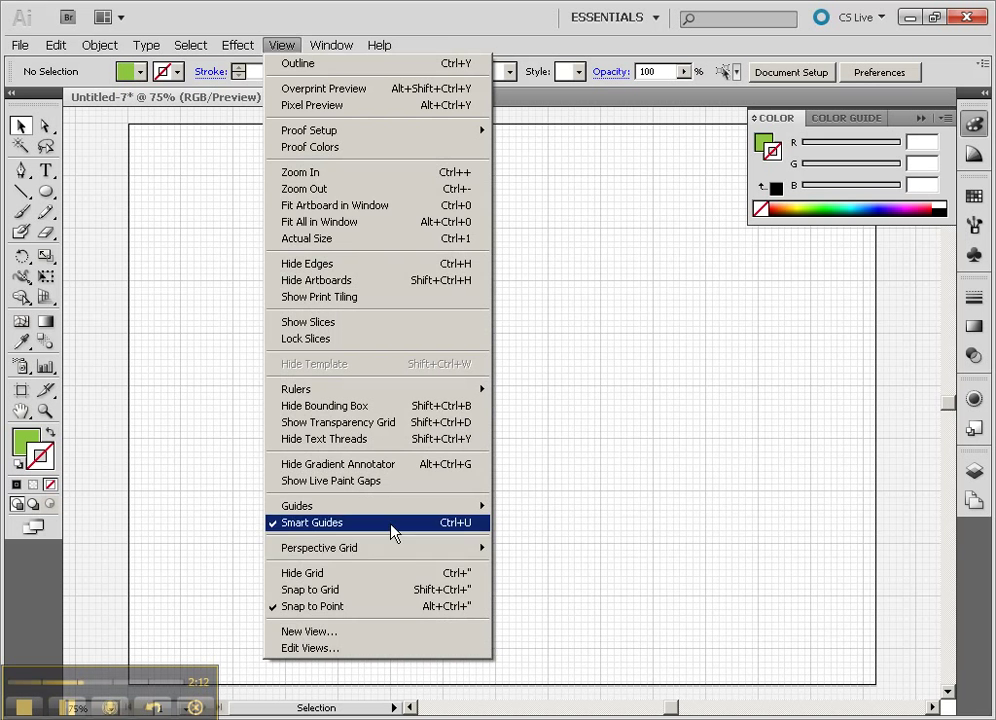
click(399, 586)
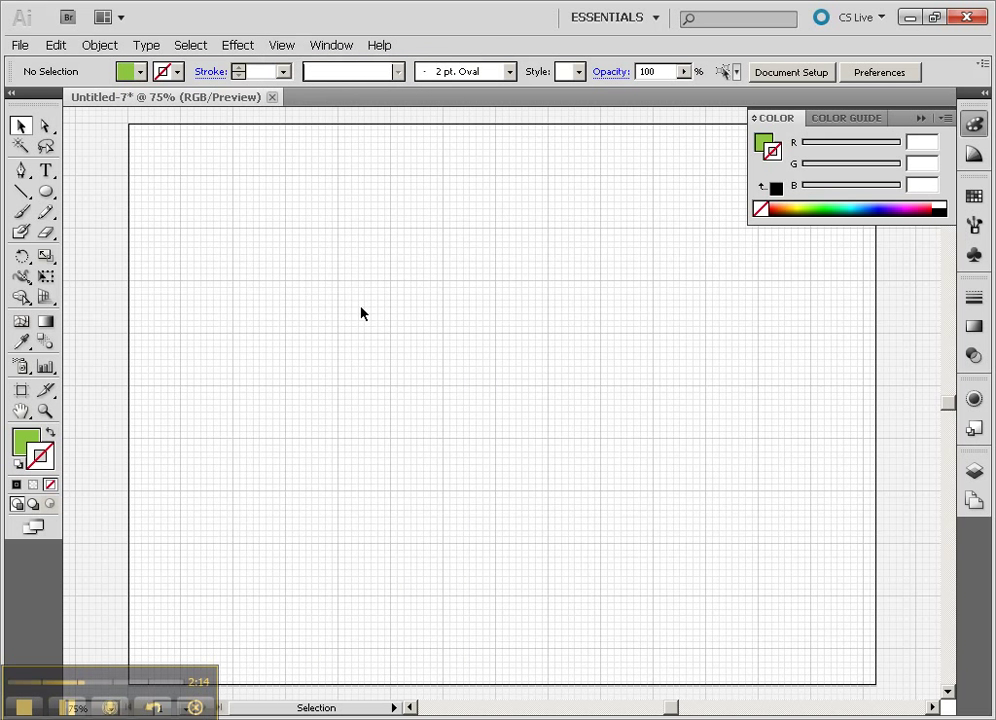
click(21, 171)
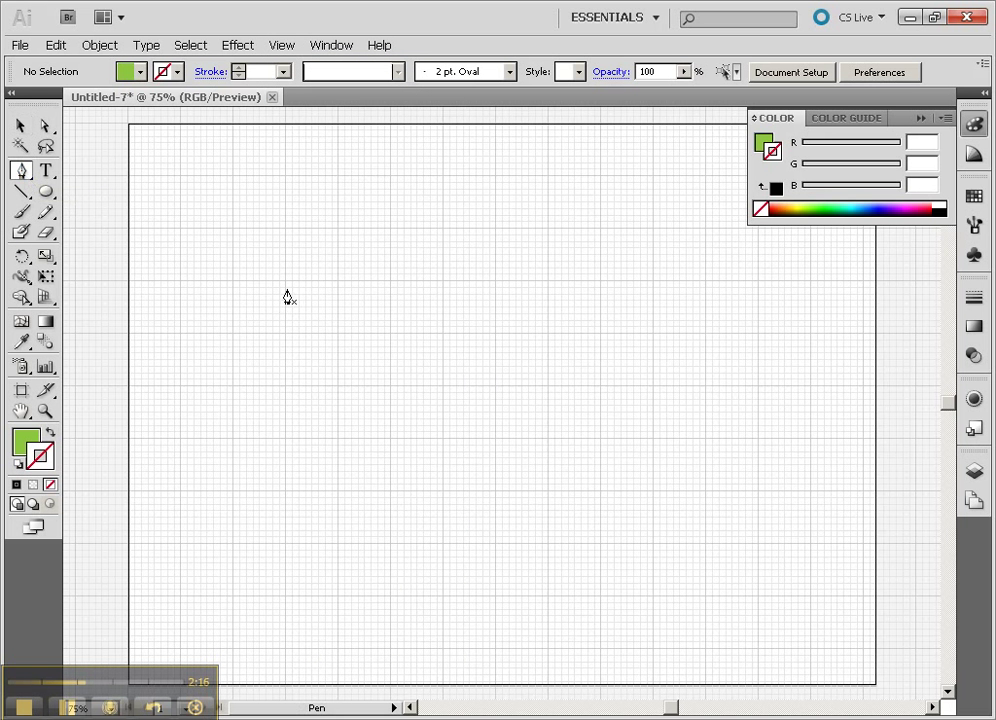
Step: Outline the glass bowl with Pen anchors, from its base up to the rim and back down inside
click(45, 211)
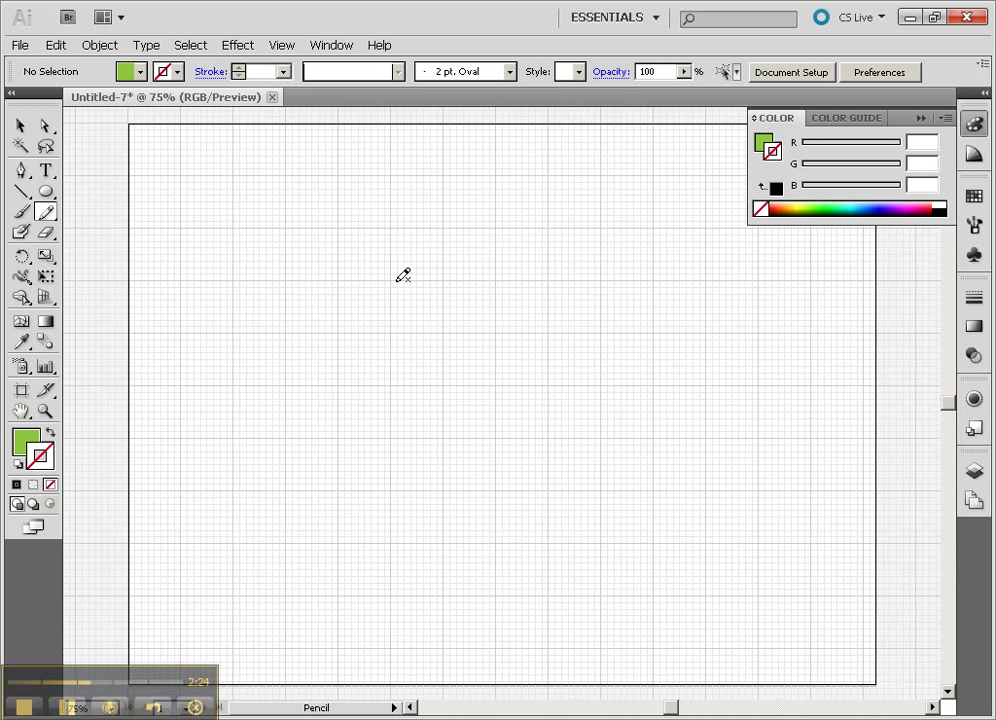
click(21, 171)
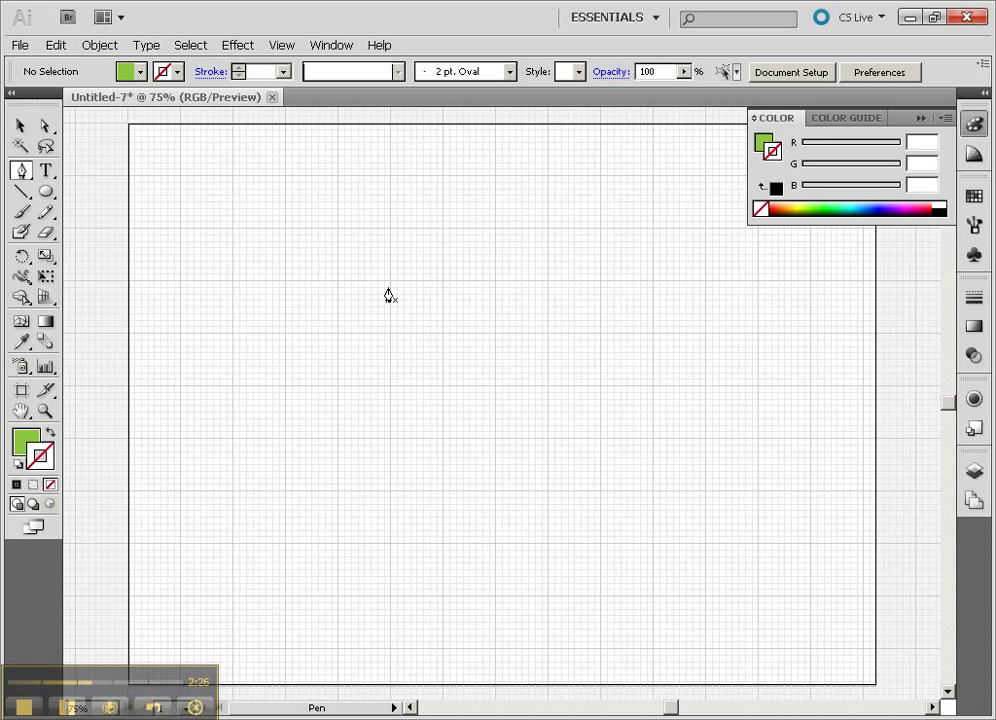
click(391, 281)
click(338, 281)
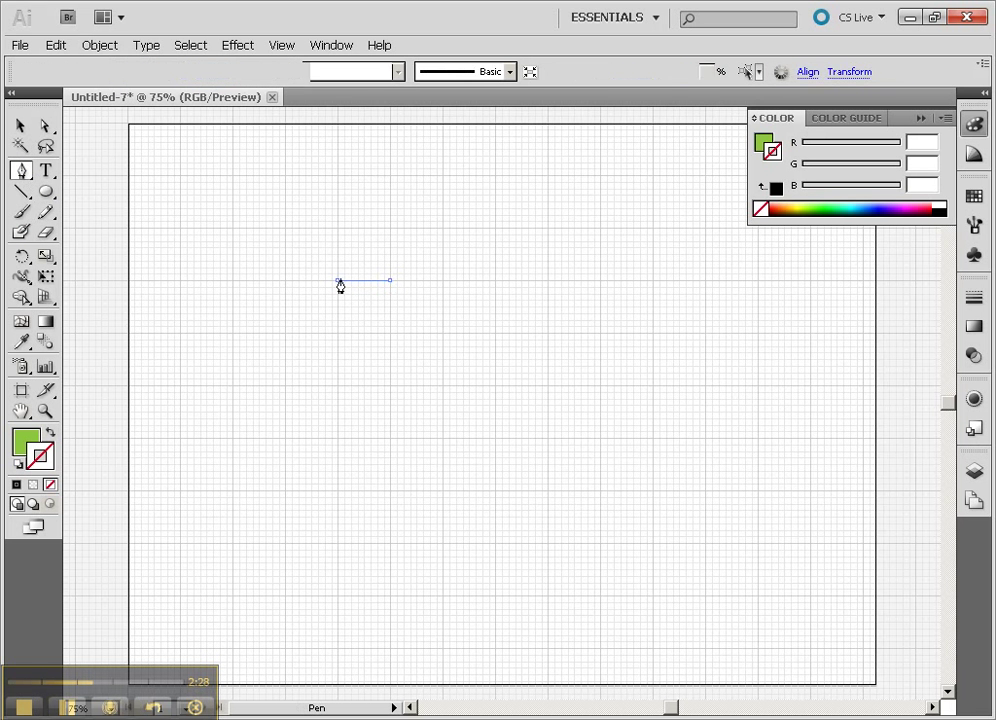
click(299, 229)
click(247, 182)
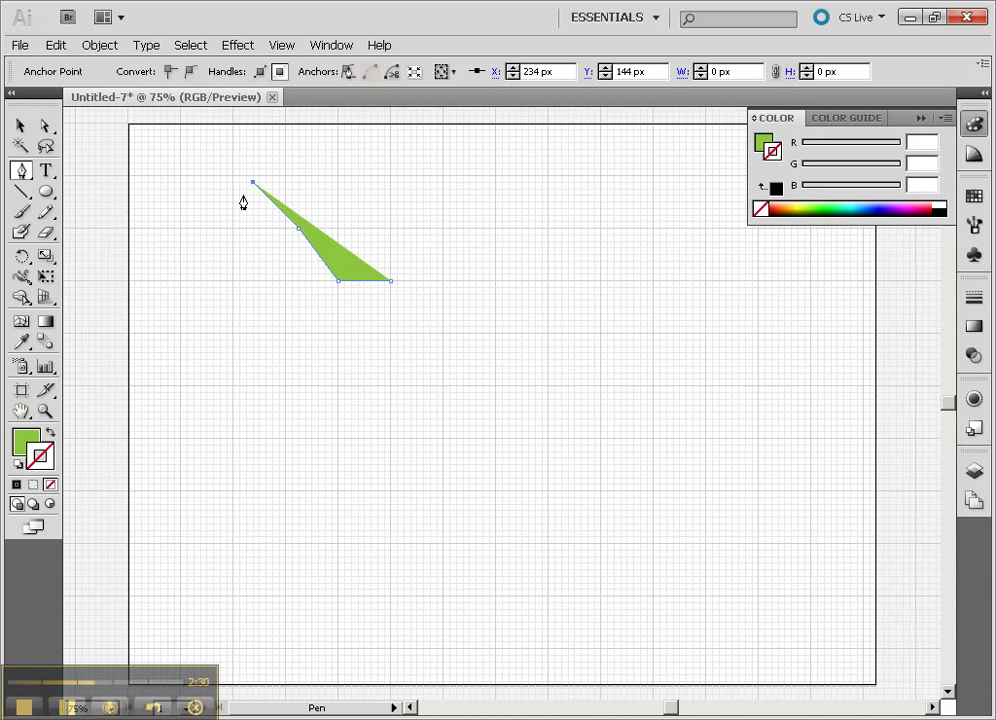
click(252, 214)
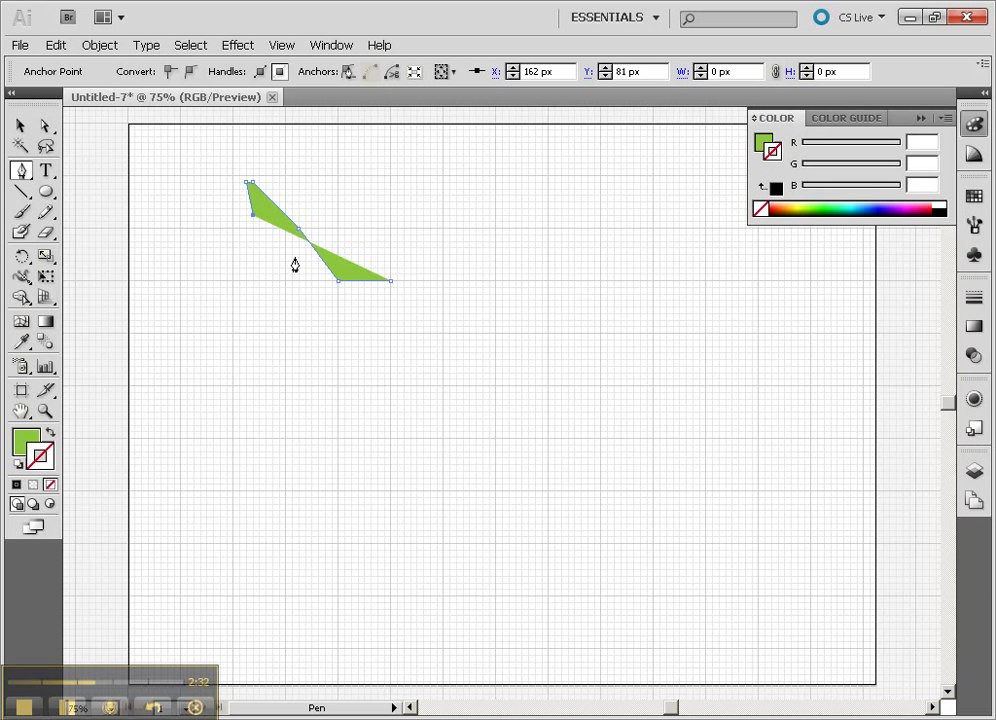
click(298, 268)
click(332, 292)
click(358, 300)
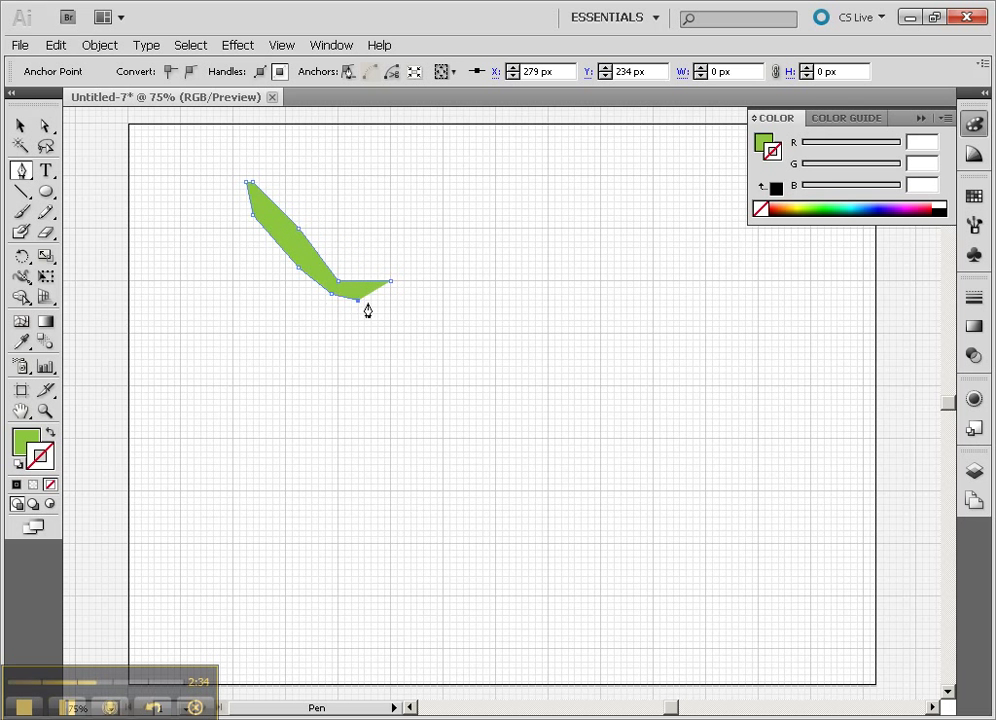
click(377, 313)
Step: Continue the profile straight down the stem and across the foot to its bottom-right corner
click(384, 360)
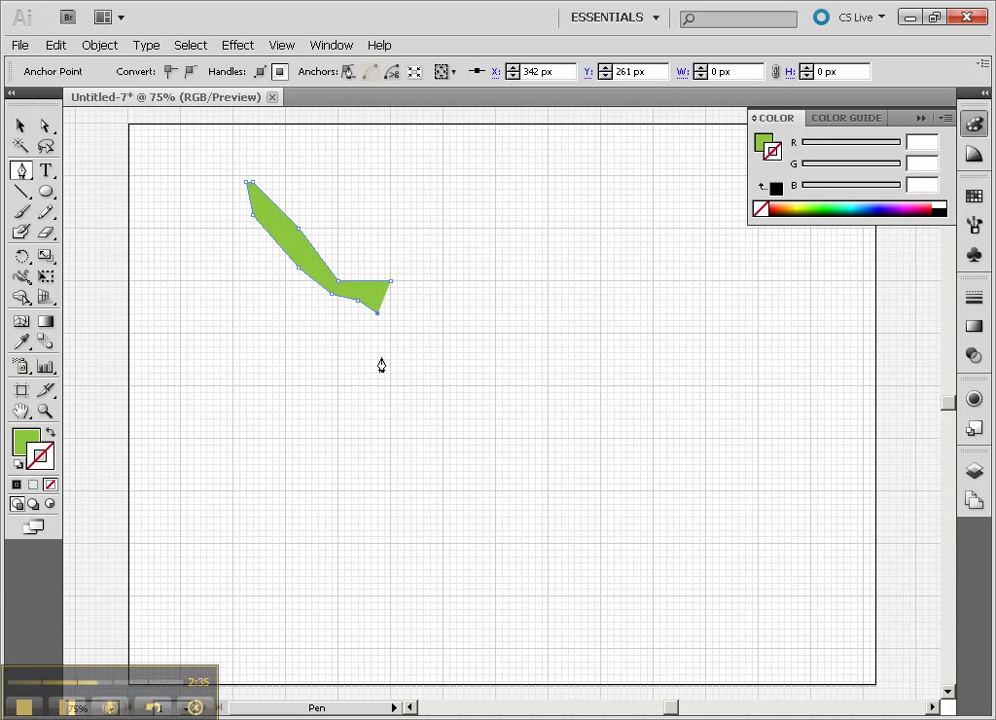
click(384, 412)
click(384, 444)
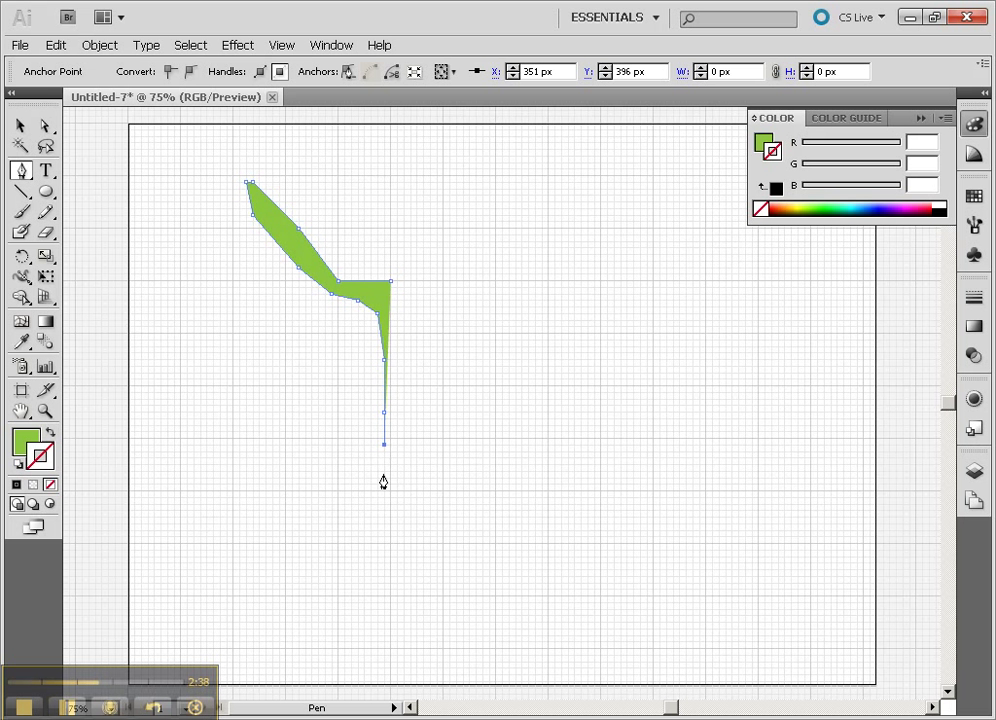
click(384, 470)
click(371, 483)
click(358, 484)
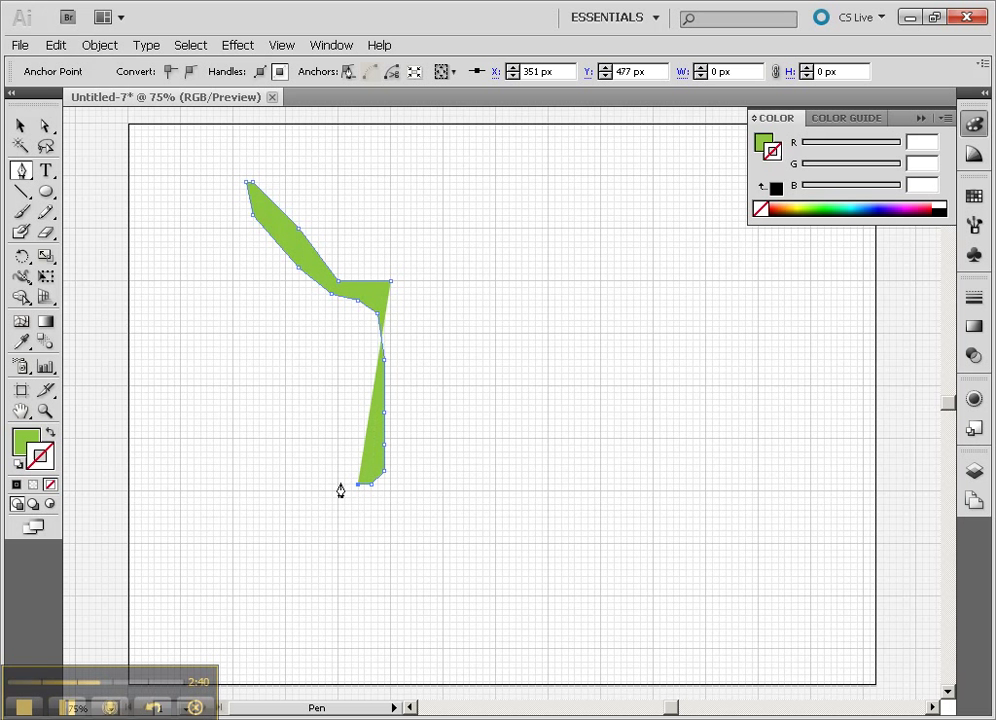
click(325, 485)
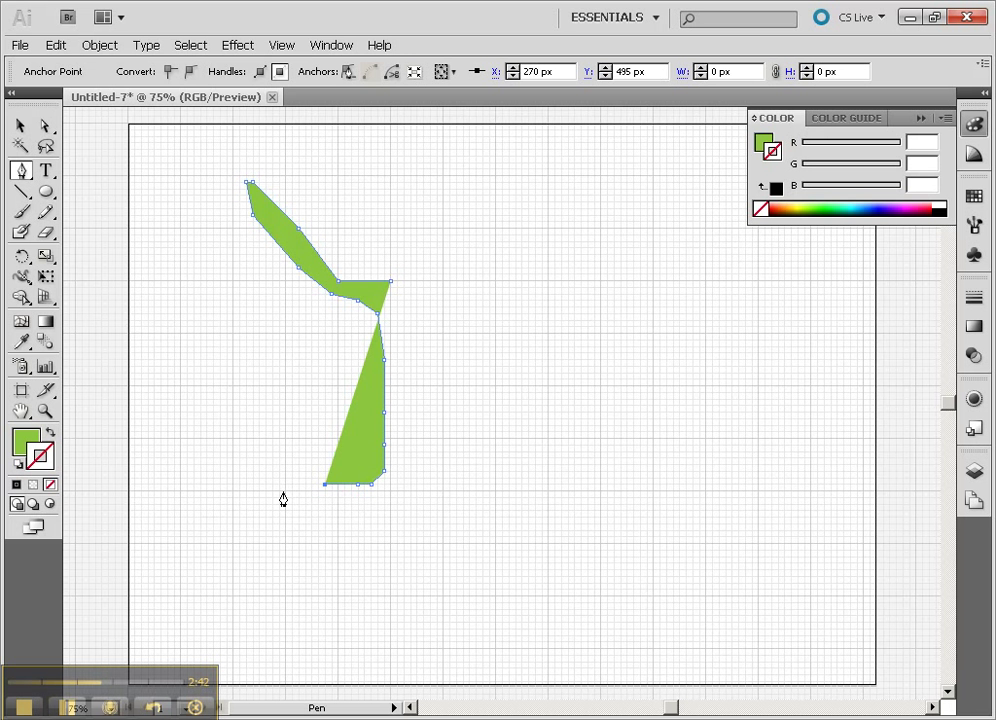
click(285, 490)
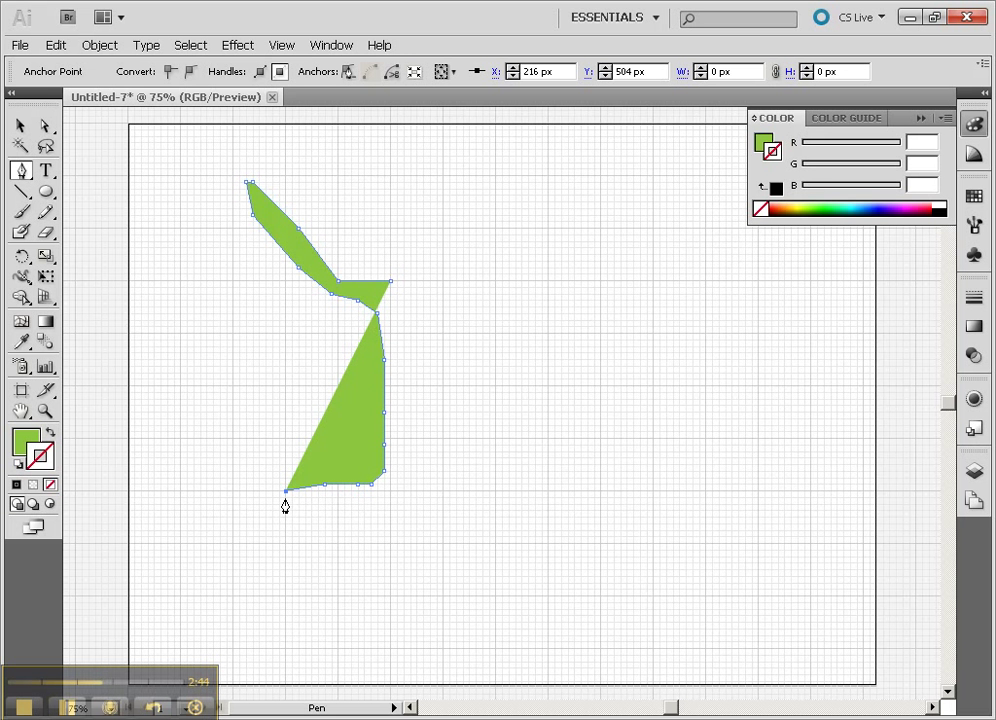
click(285, 497)
click(385, 497)
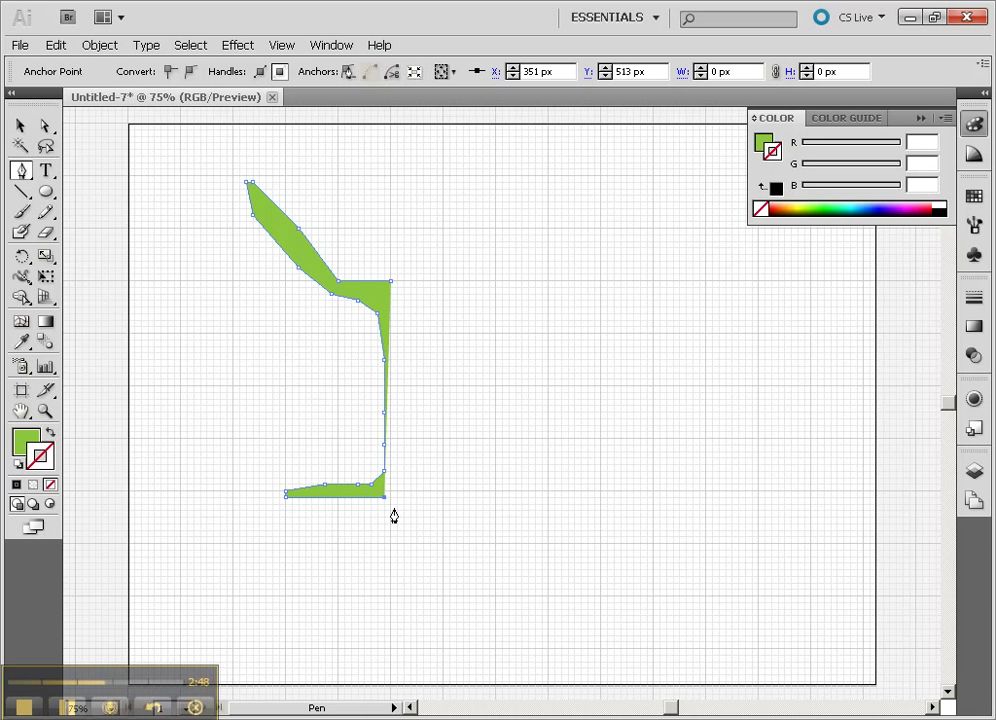
Step: Align the foot's bottom-right anchor with the stem and pull the bowl anchor left, undoing a stray shift
click(20, 125)
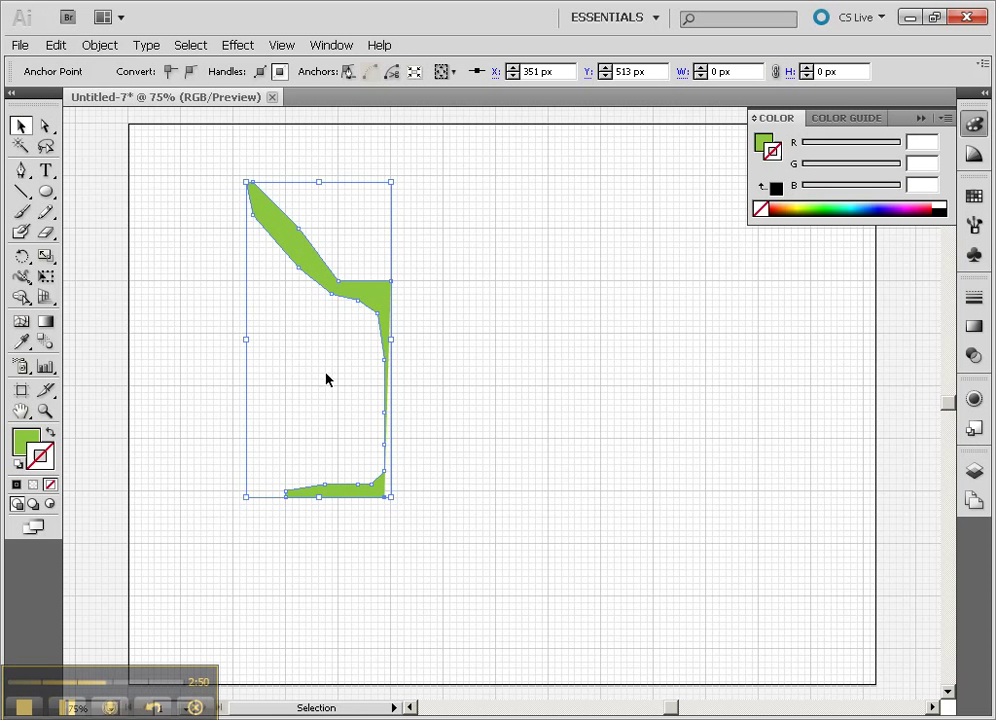
click(46, 126)
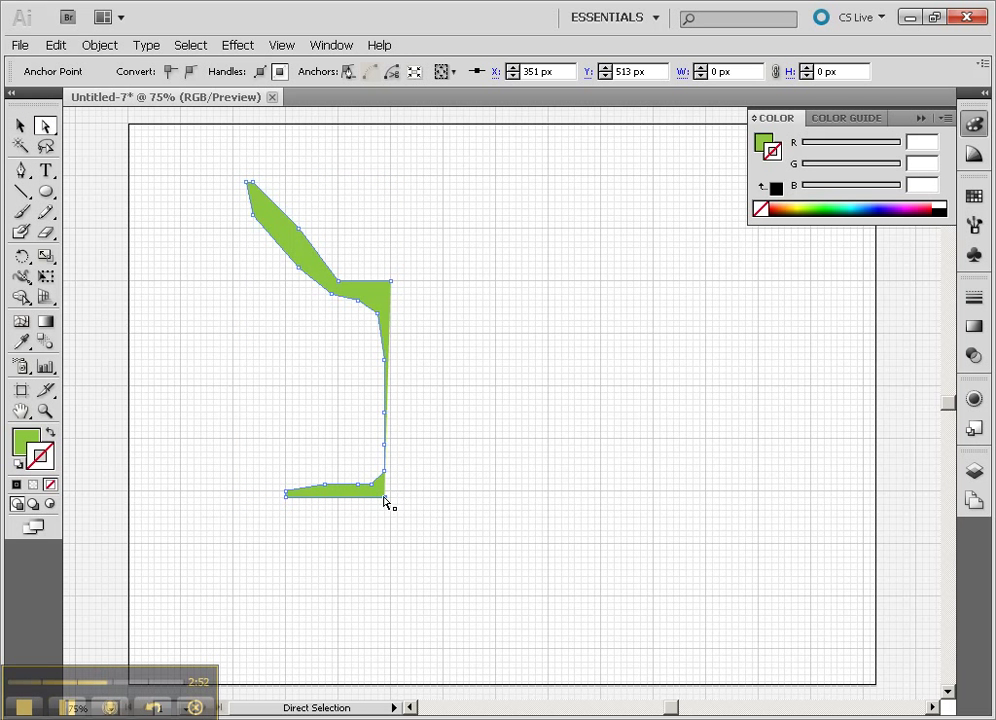
click(389, 499)
drag(389, 499, 390, 499)
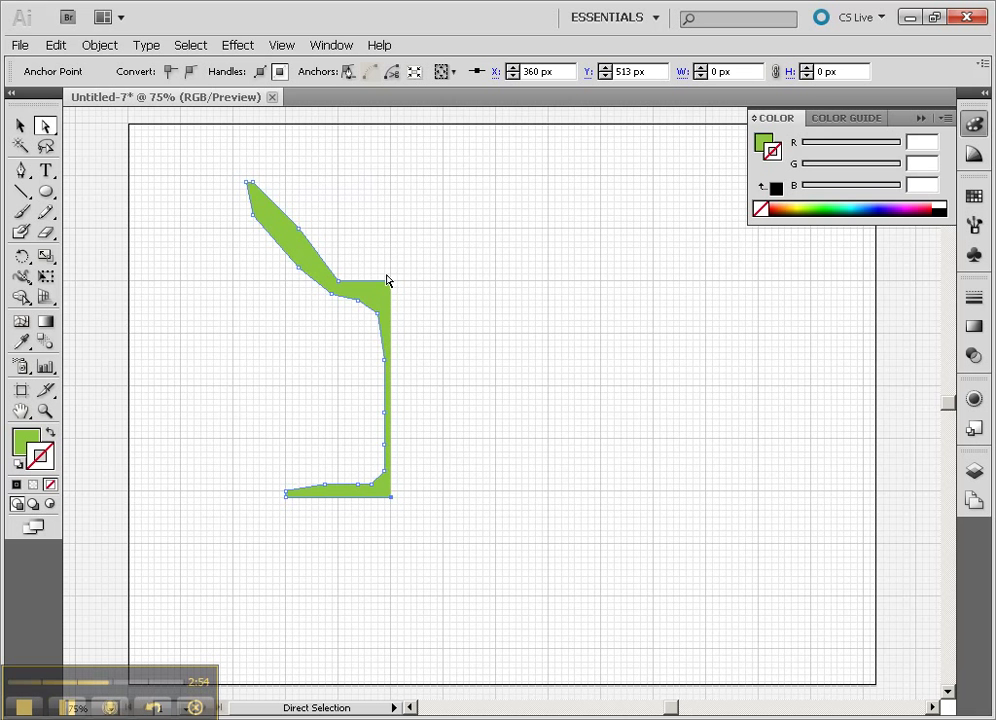
drag(304, 235, 283, 235)
drag(340, 287, 337, 268)
key(ctrl+z)
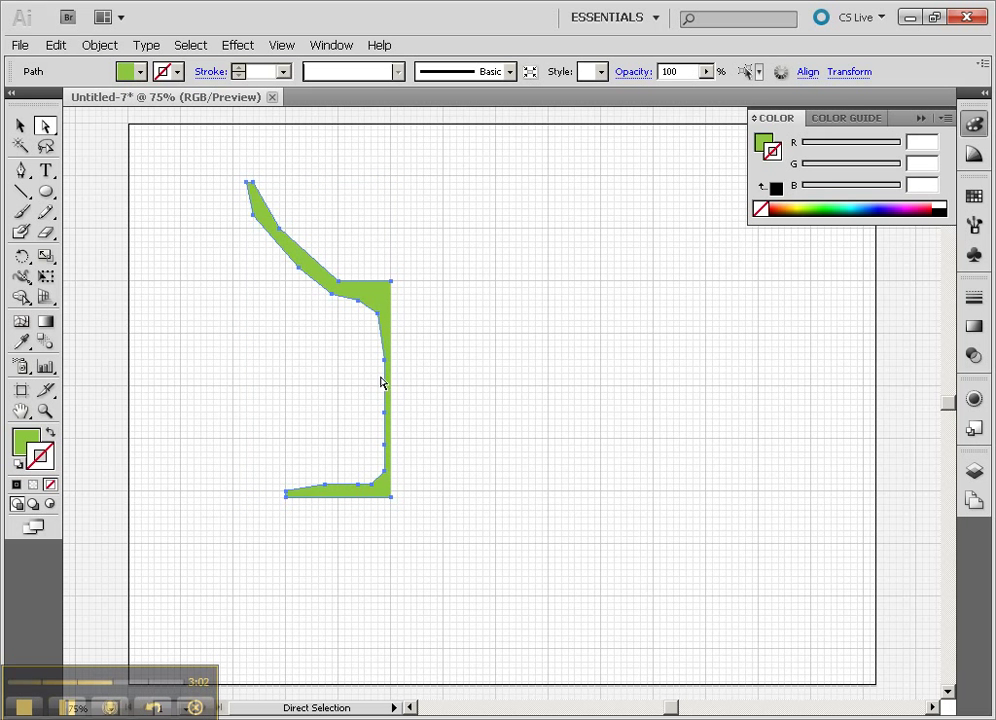
key(v)
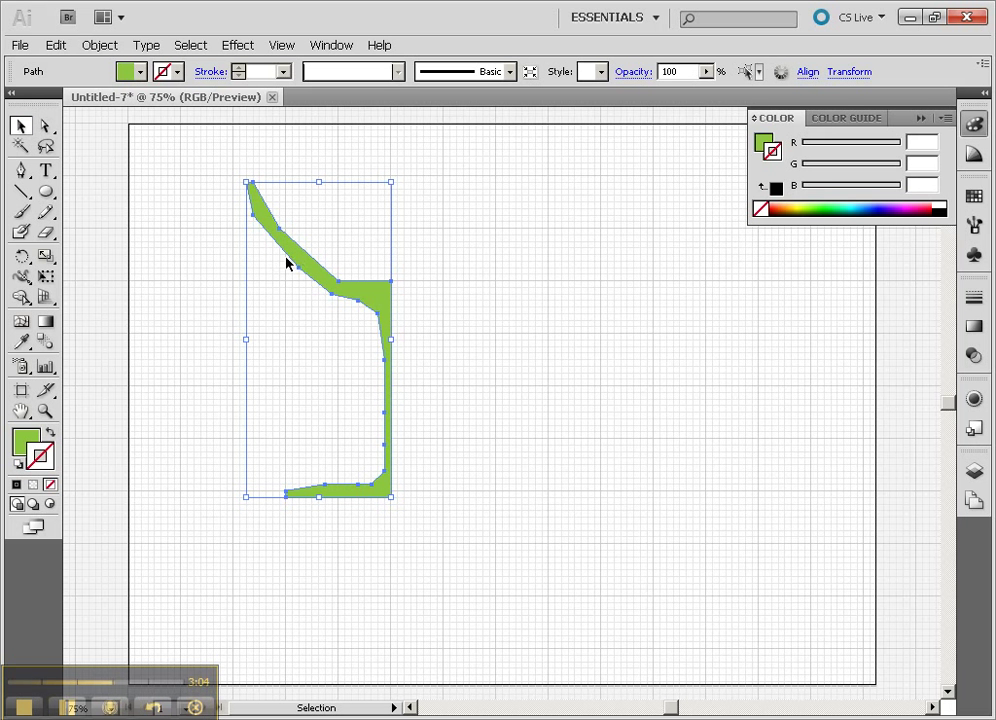
Step: Smooth the bowl edges, inner corner and thin top tip with Smooth and Pencil strokes
click(47, 212)
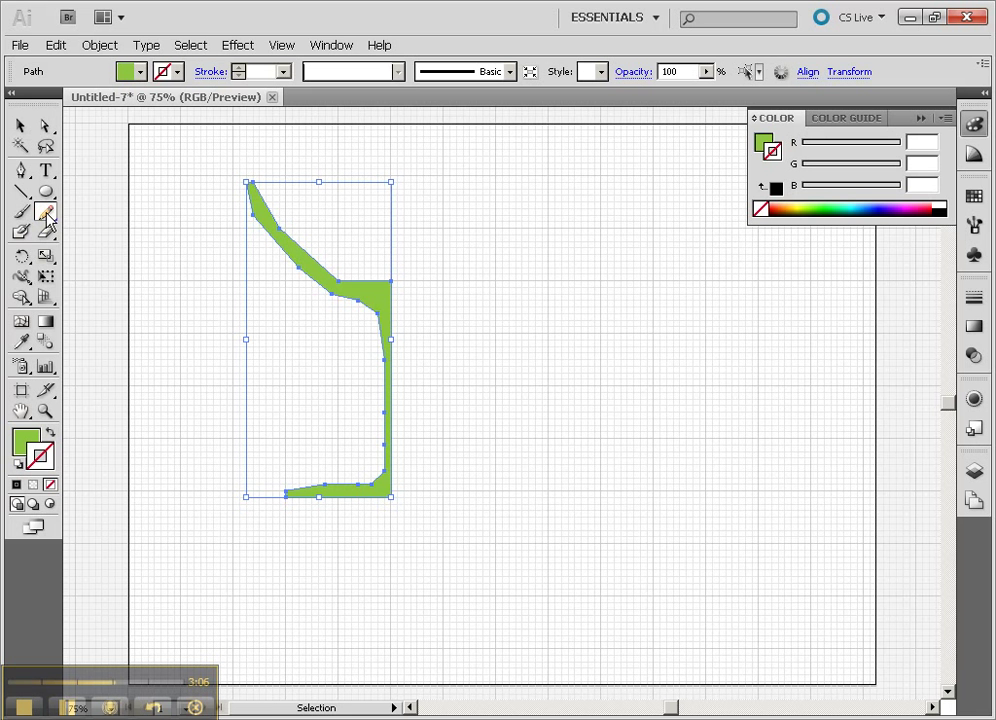
mouse_move(47, 212)
mouse_down()
mouse_move(107, 233)
mouse_move(116, 258)
mouse_move(107, 233)
mouse_up()
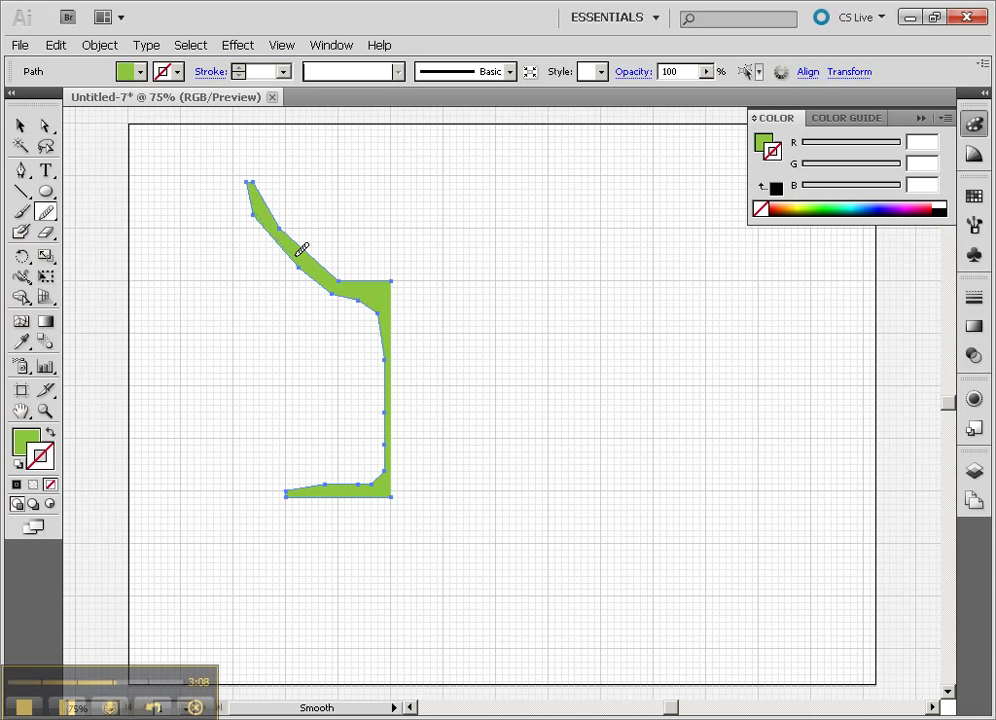
mouse_move(301, 249)
mouse_down()
mouse_move(372, 295)
mouse_move(311, 259)
mouse_up()
mouse_move(378, 300)
mouse_down()
mouse_move(390, 320)
mouse_move(393, 458)
mouse_move(314, 480)
mouse_move(355, 481)
mouse_up()
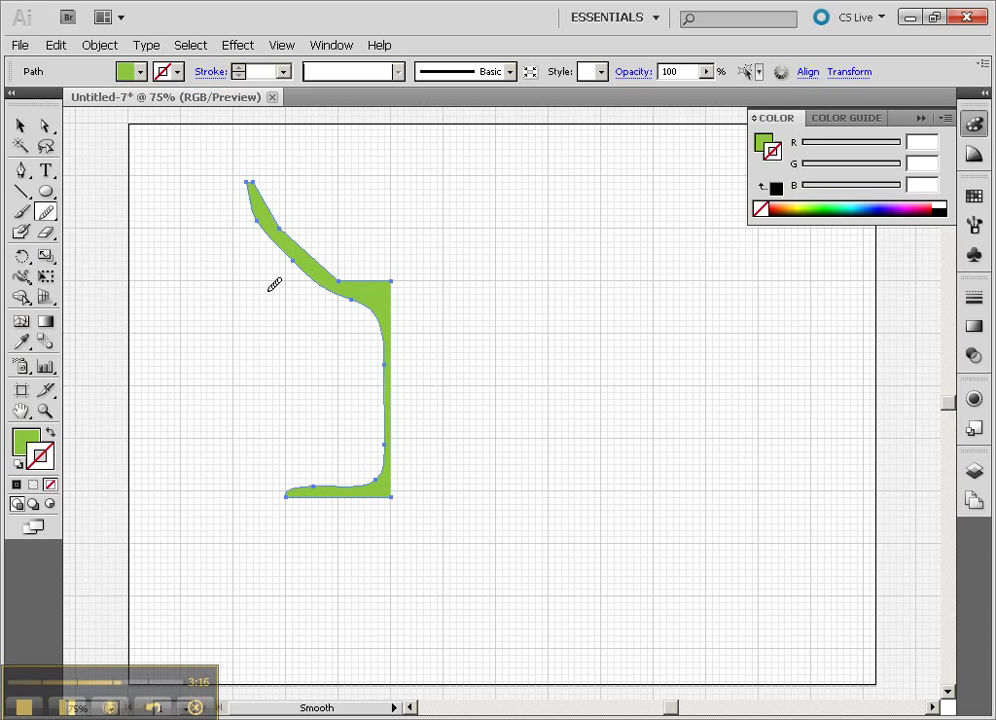
mouse_move(249, 179)
mouse_down()
mouse_move(275, 241)
mouse_move(259, 190)
mouse_up()
drag(315, 253, 351, 275)
drag(320, 259, 376, 279)
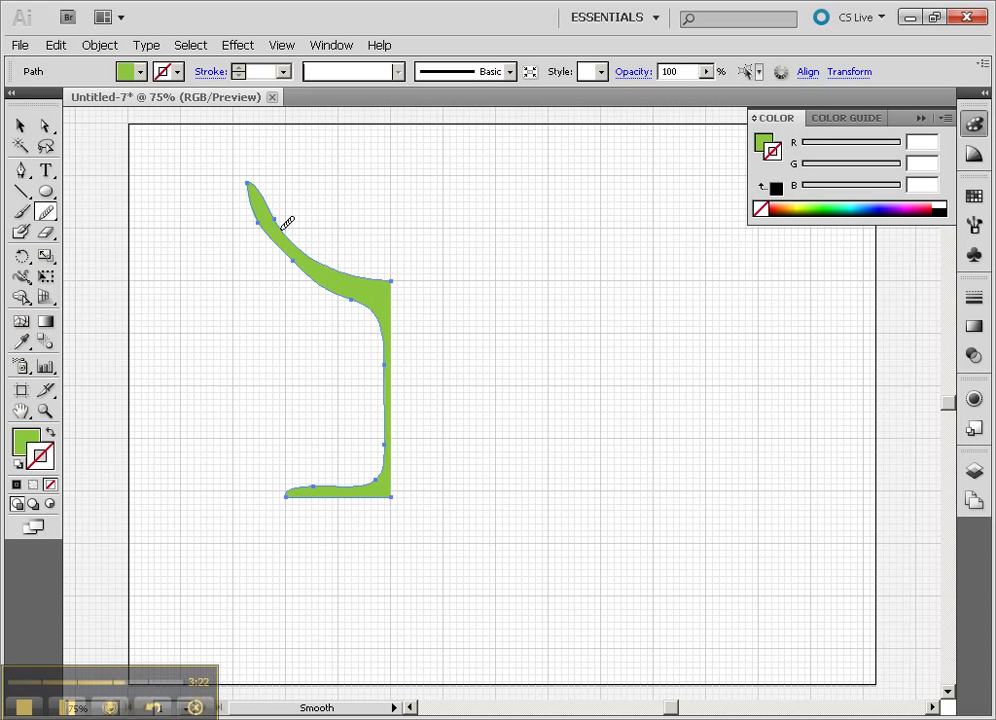
drag(255, 180, 381, 330)
drag(333, 283, 371, 338)
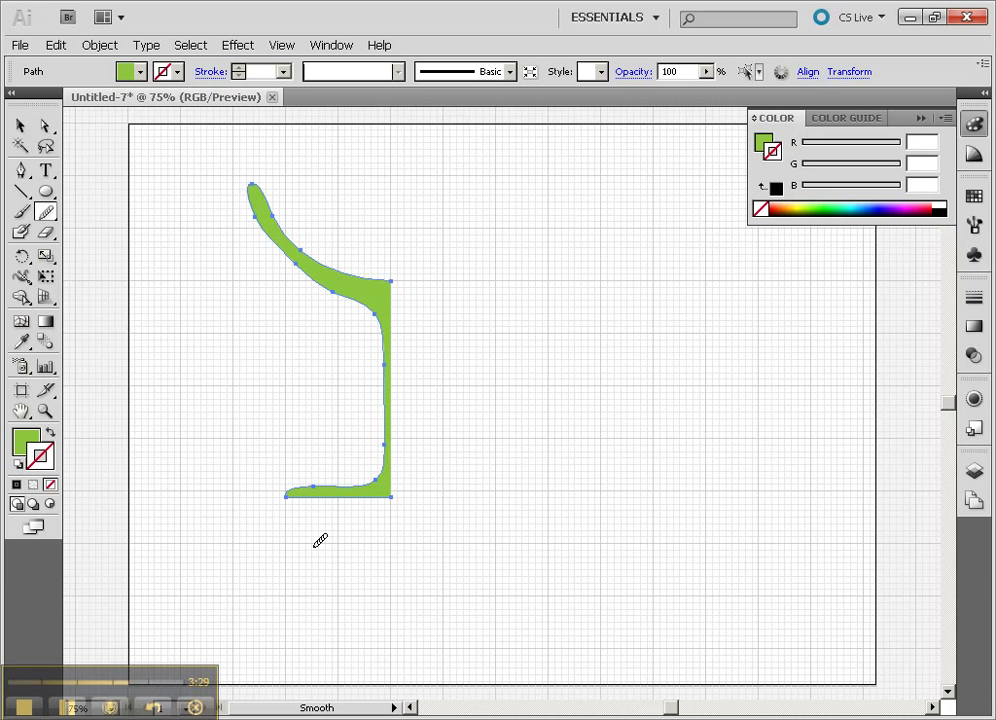
Step: Reselect the profile path and open 3D Revolve with Preview on
click(20, 125)
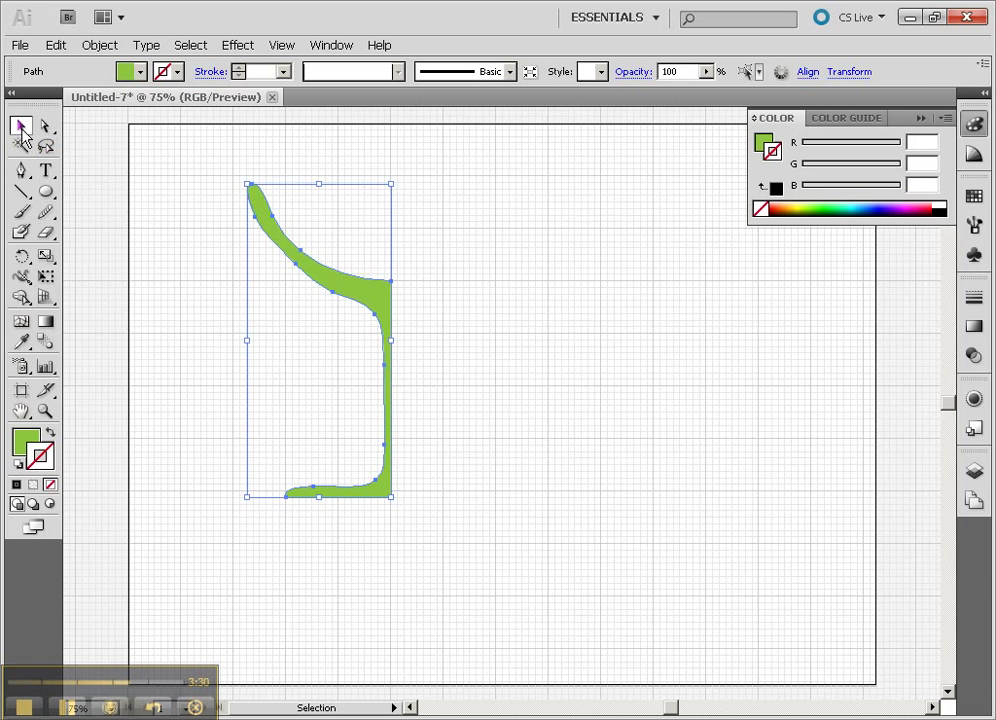
click(240, 320)
click(333, 289)
click(238, 46)
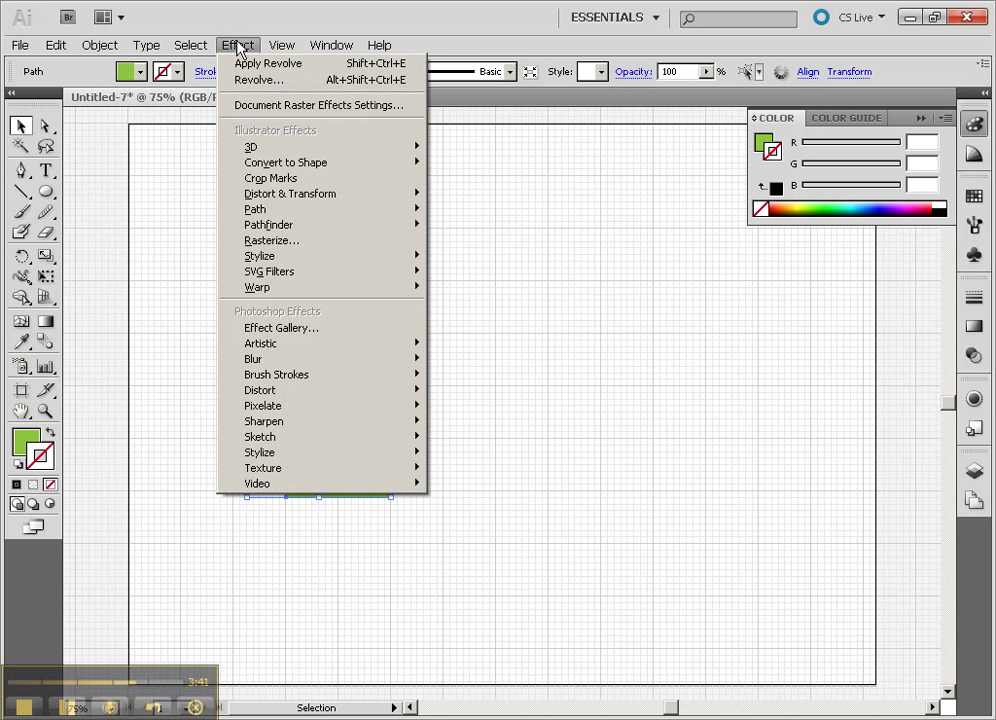
mouse_move(250, 149)
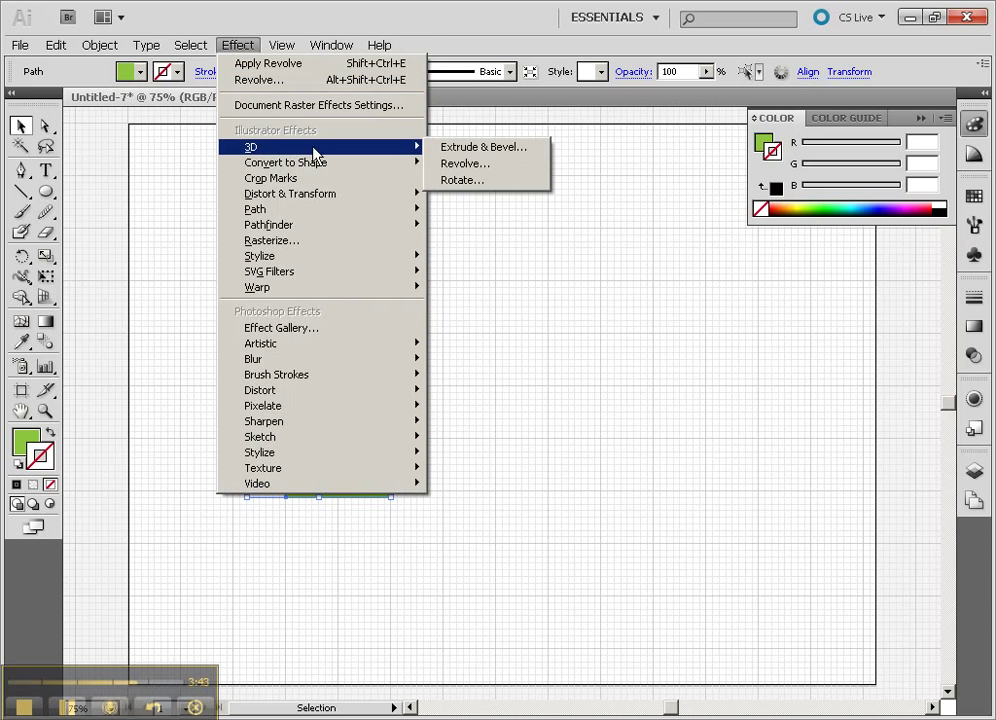
click(462, 164)
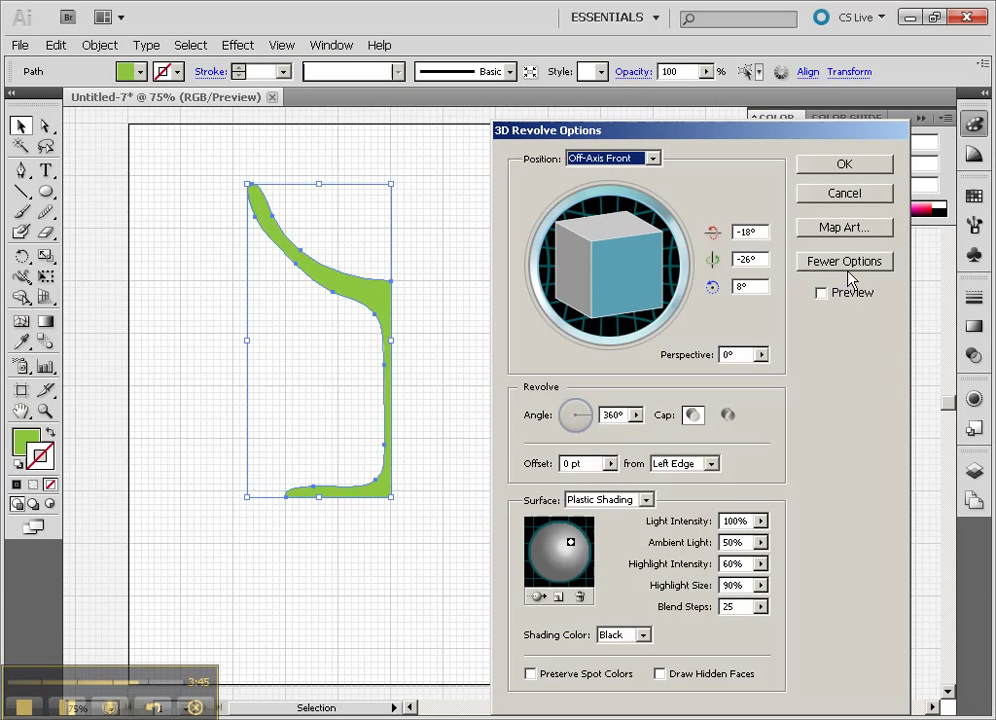
click(826, 296)
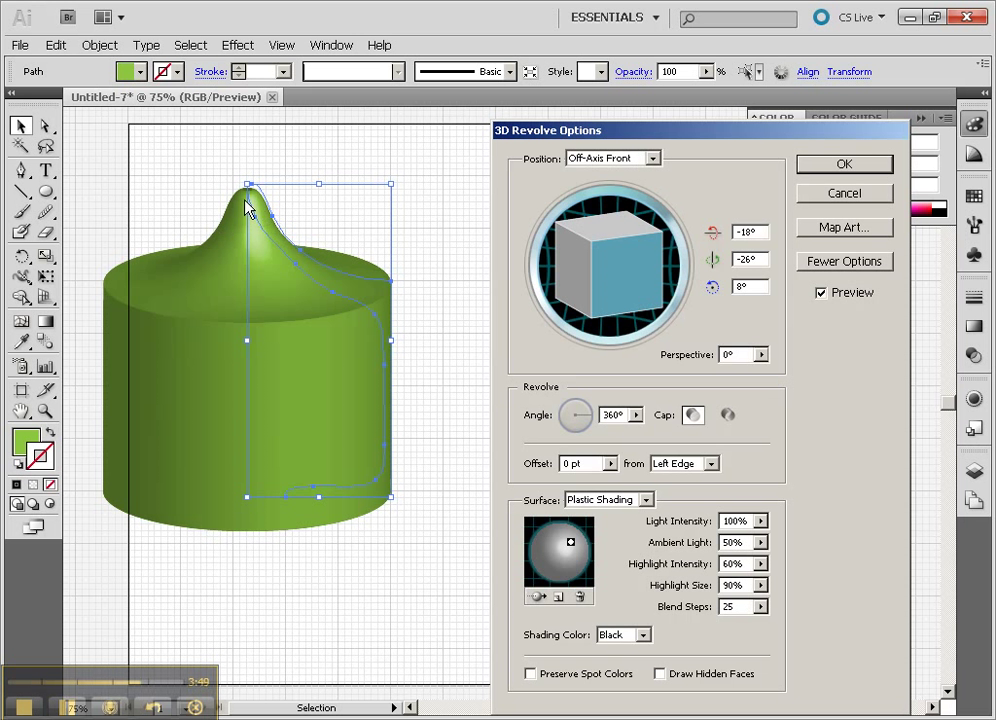
Step: Revolve from the right edge and tilt the goblet to −25°, 31°, 2°
click(691, 466)
click(680, 495)
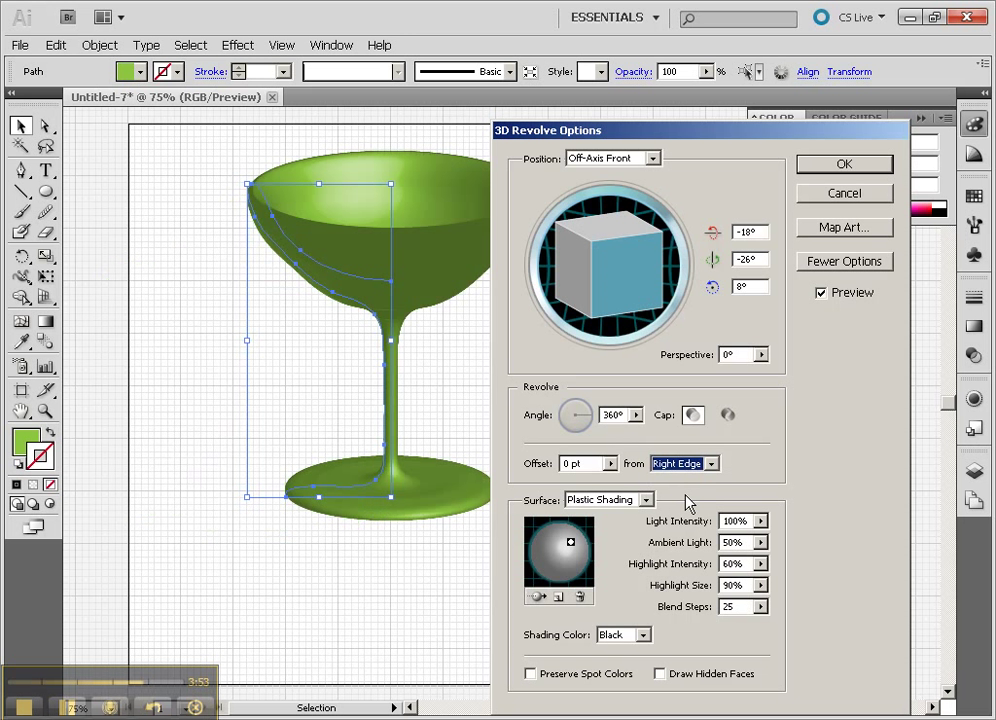
mouse_move(615, 262)
mouse_down()
mouse_move(625, 273)
mouse_move(620, 291)
mouse_move(596, 265)
mouse_move(609, 269)
mouse_move(603, 278)
mouse_up()
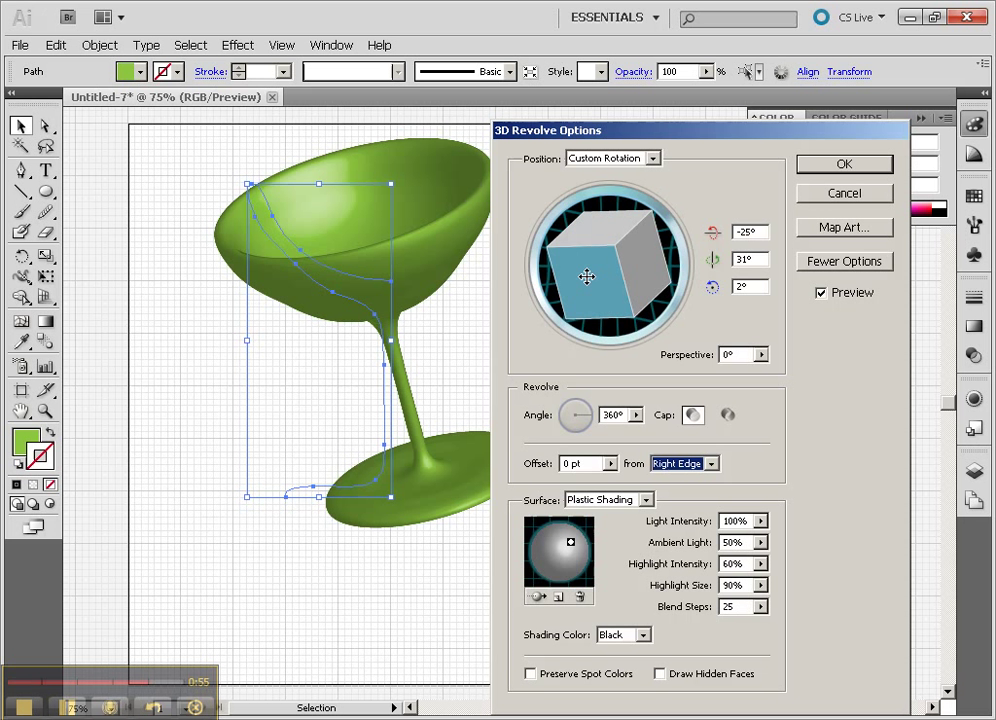
Step: Open Map Art for the goblet and select its base, surface 3 of 4
click(833, 227)
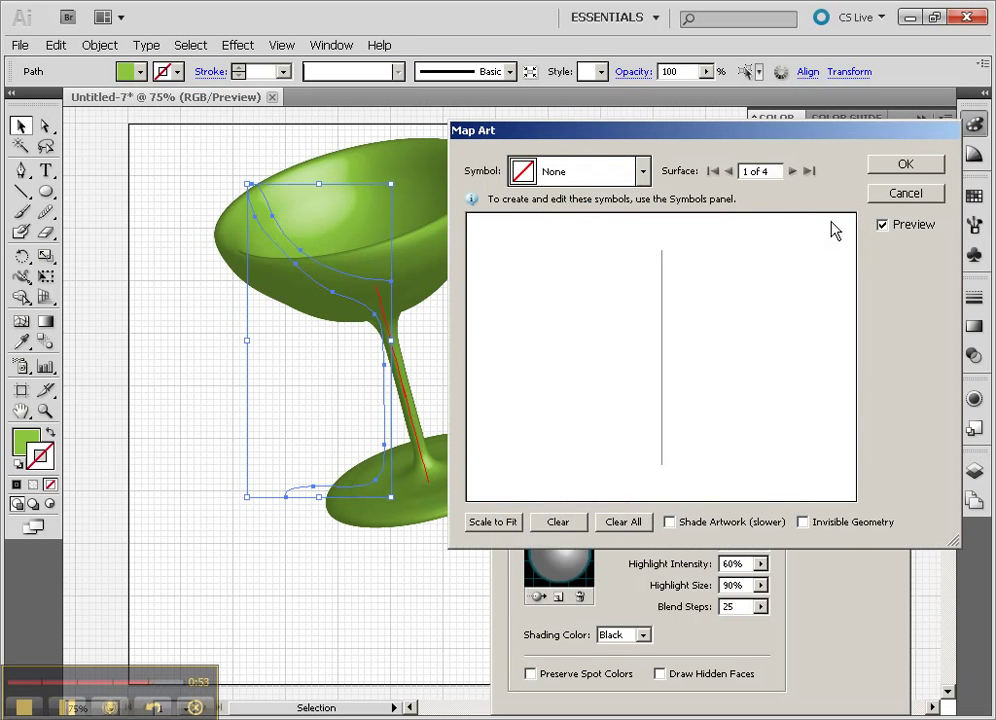
click(792, 172)
click(792, 172)
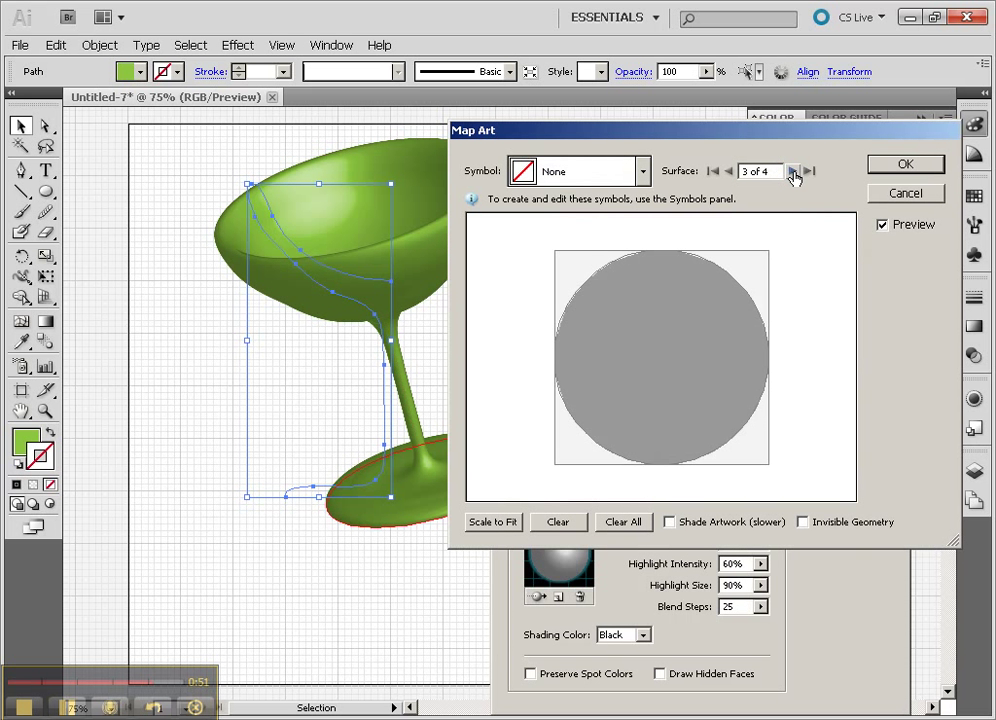
click(792, 172)
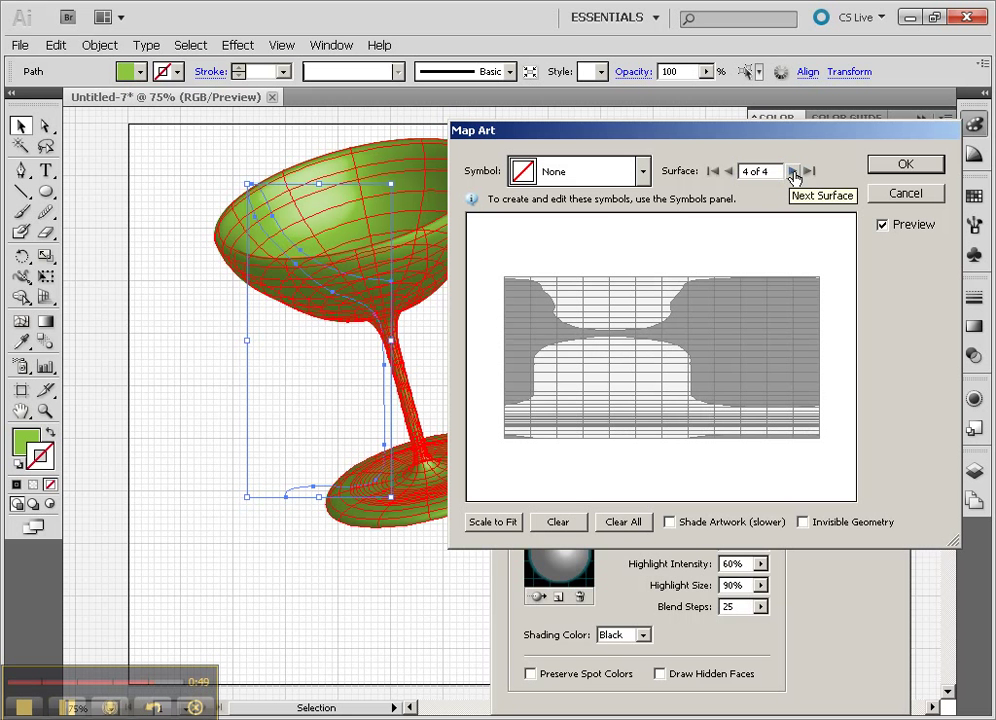
click(729, 172)
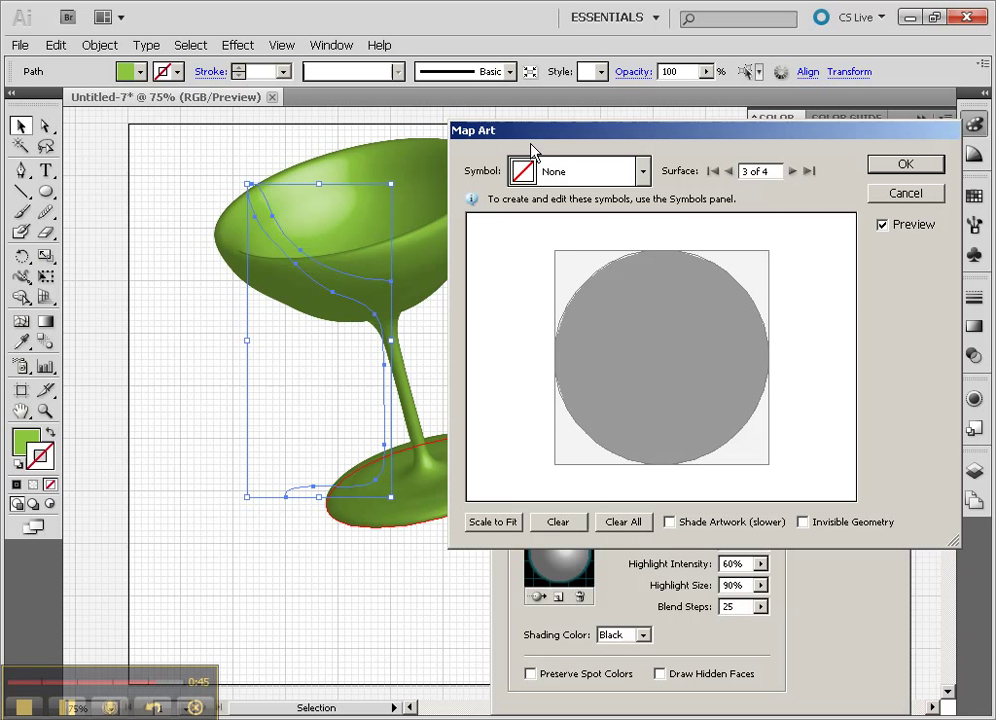
Step: Map the Help question-mark symbol onto surface 3 and scale it to fit
click(524, 174)
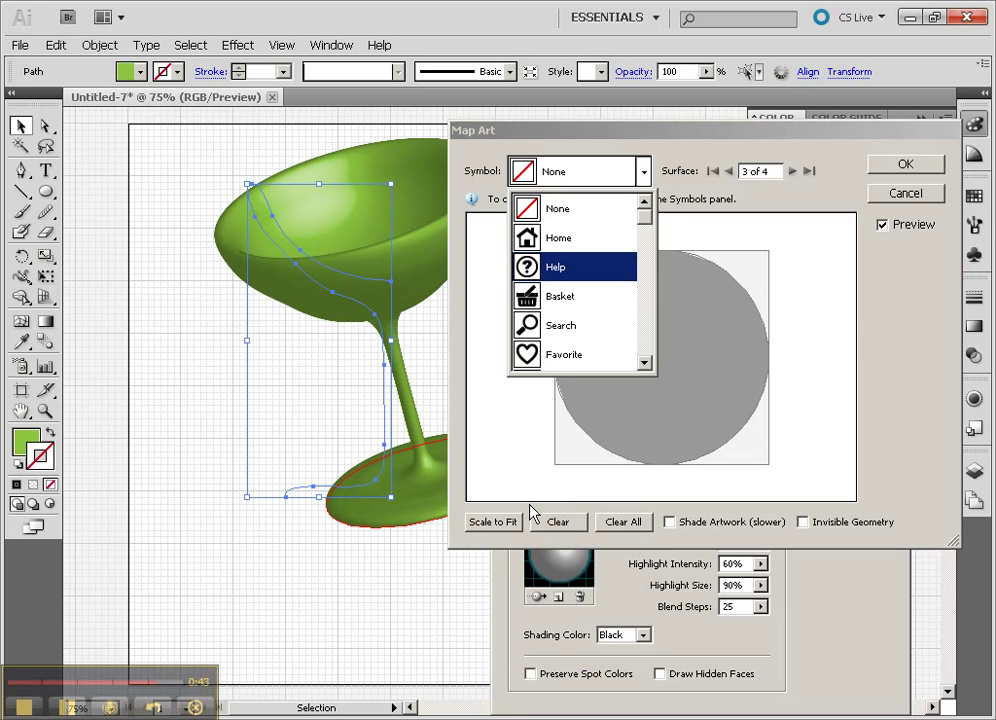
click(530, 509)
click(498, 521)
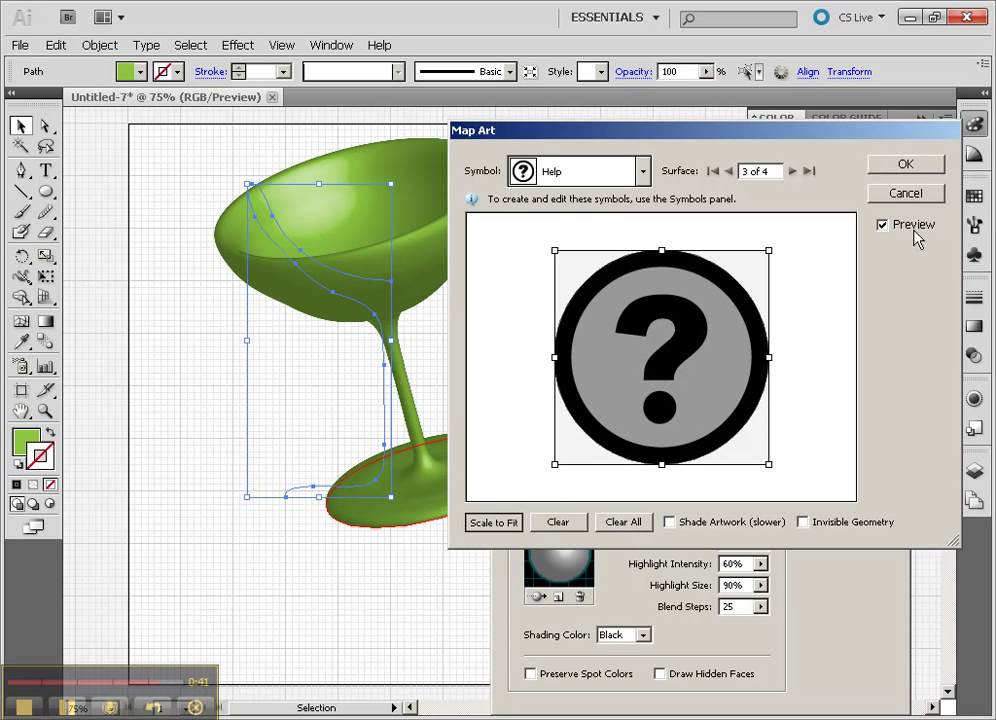
click(791, 171)
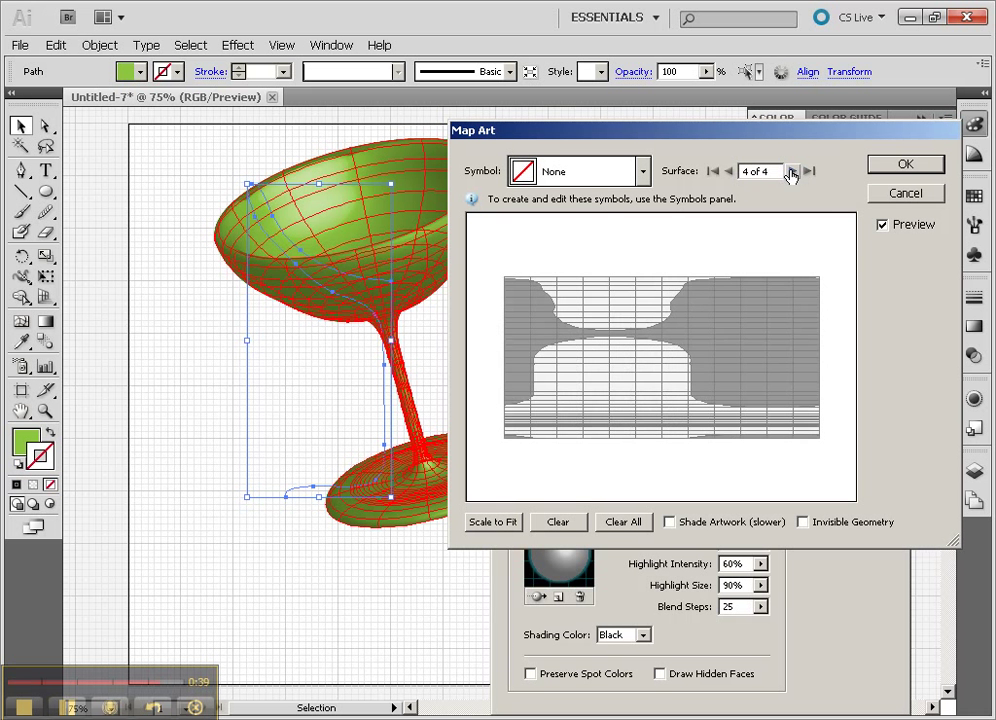
click(791, 172)
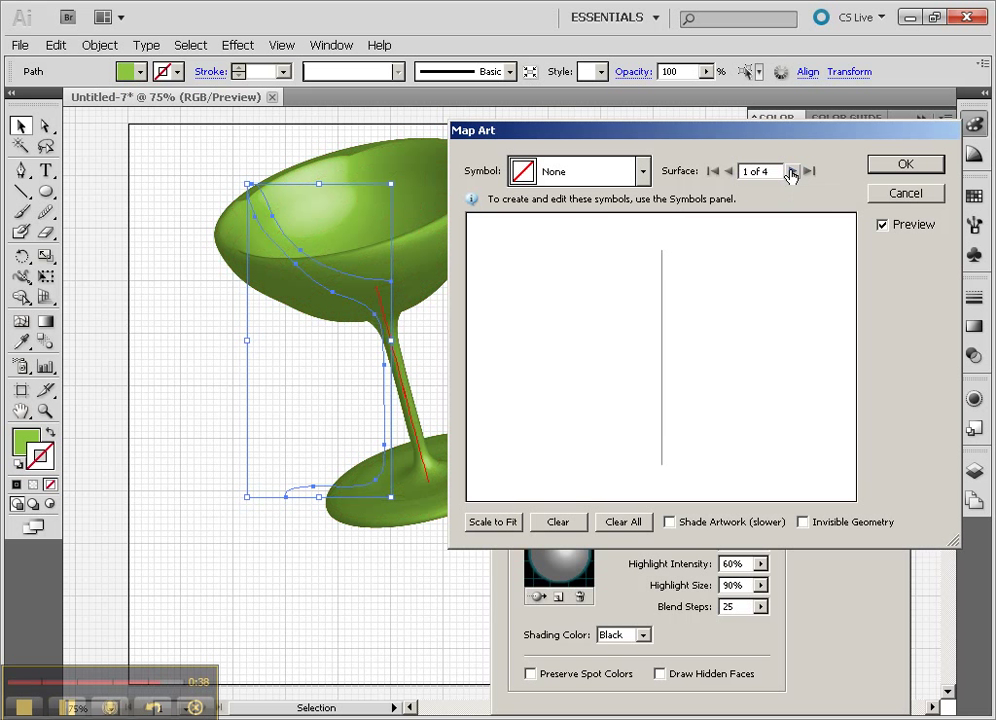
click(728, 171)
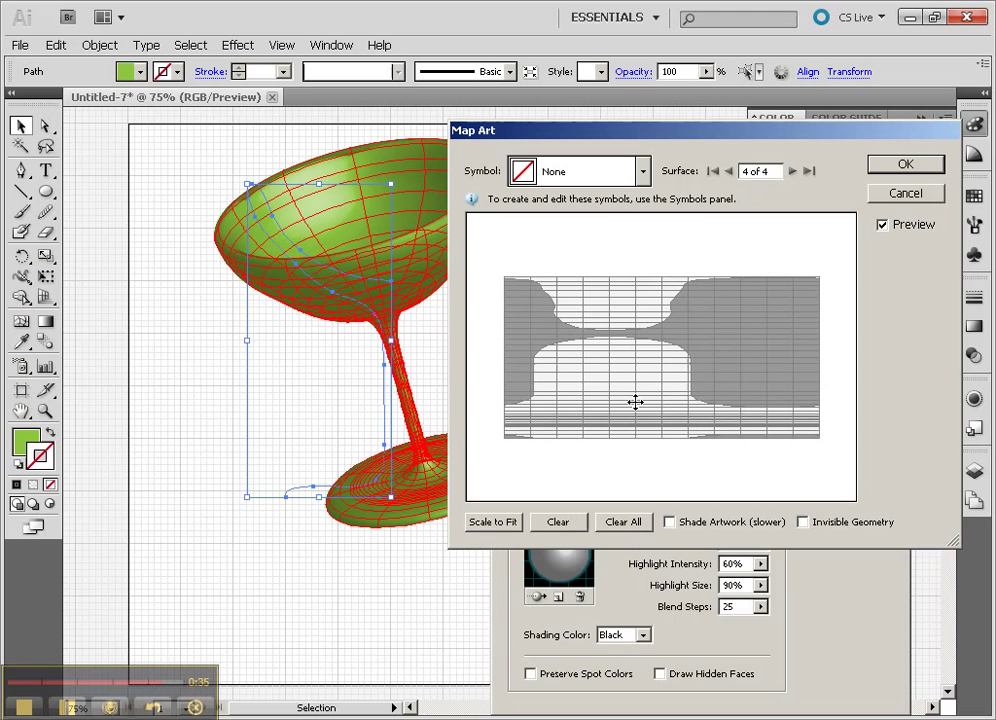
click(728, 171)
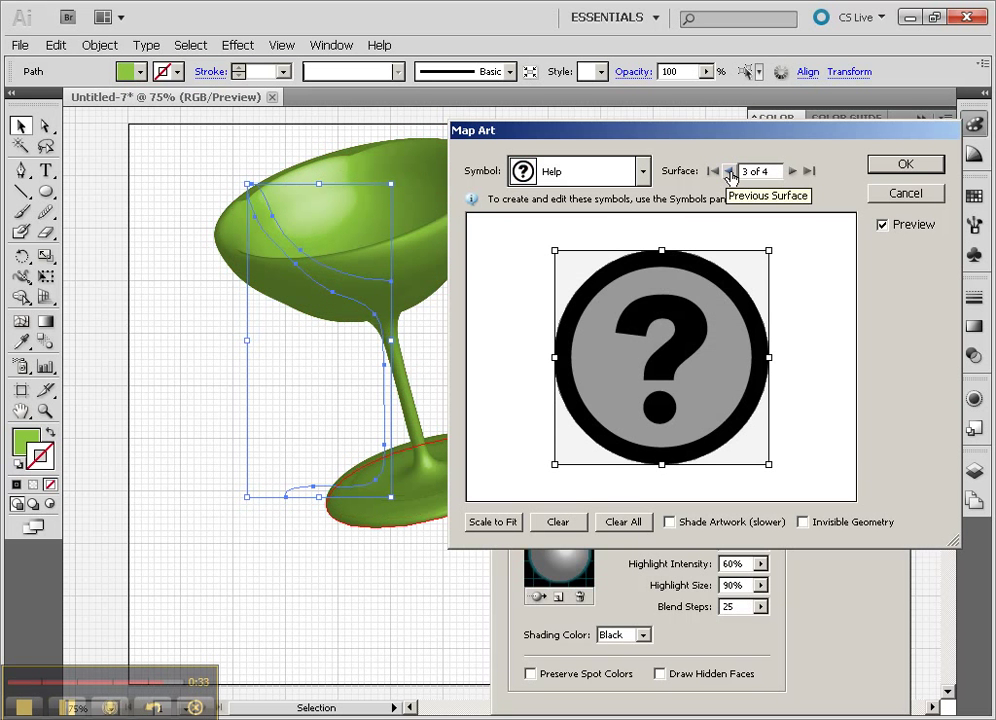
Step: Accept the mapping, tilt the goblet to about 54°, 29°, 60°, and apply the 3D Revolve
click(935, 164)
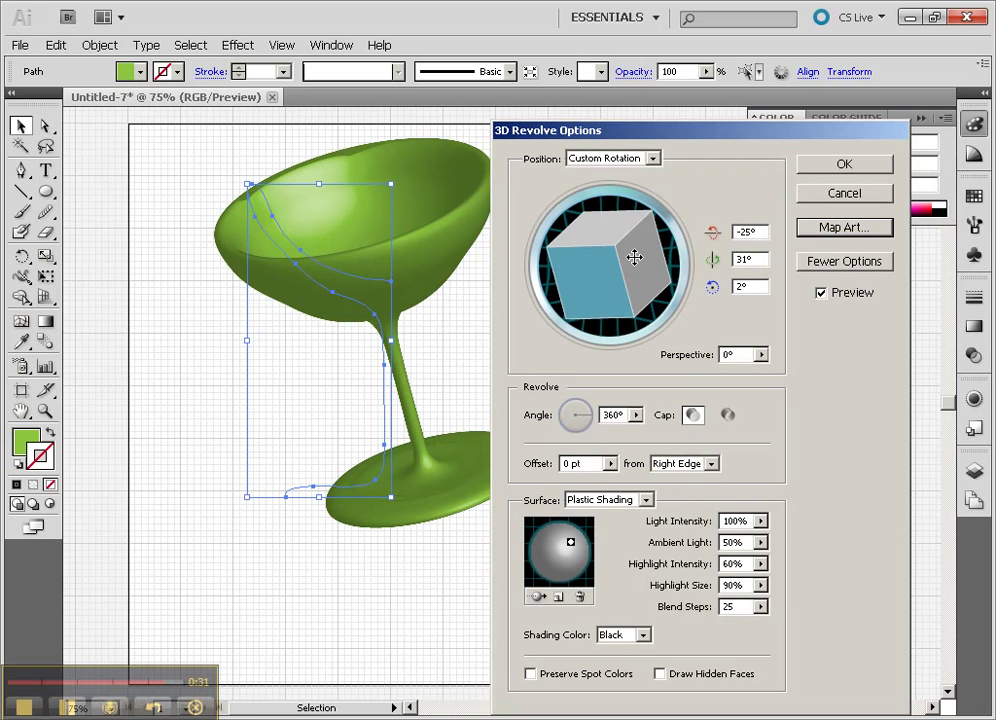
mouse_move(634, 256)
mouse_down()
mouse_move(617, 225)
mouse_move(585, 233)
mouse_up()
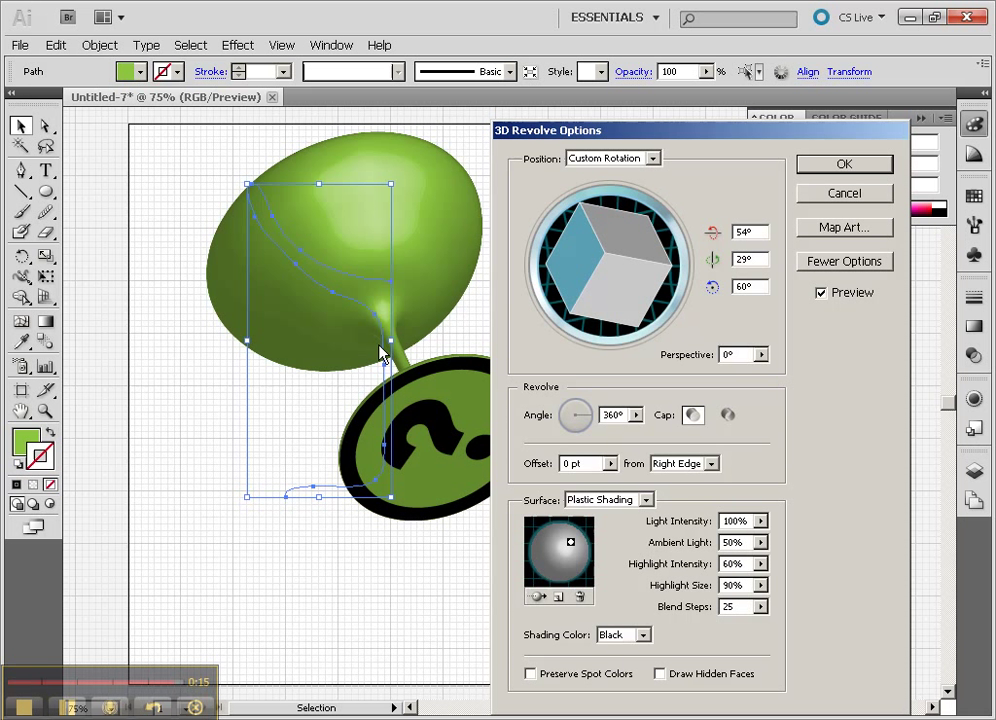
click(866, 198)
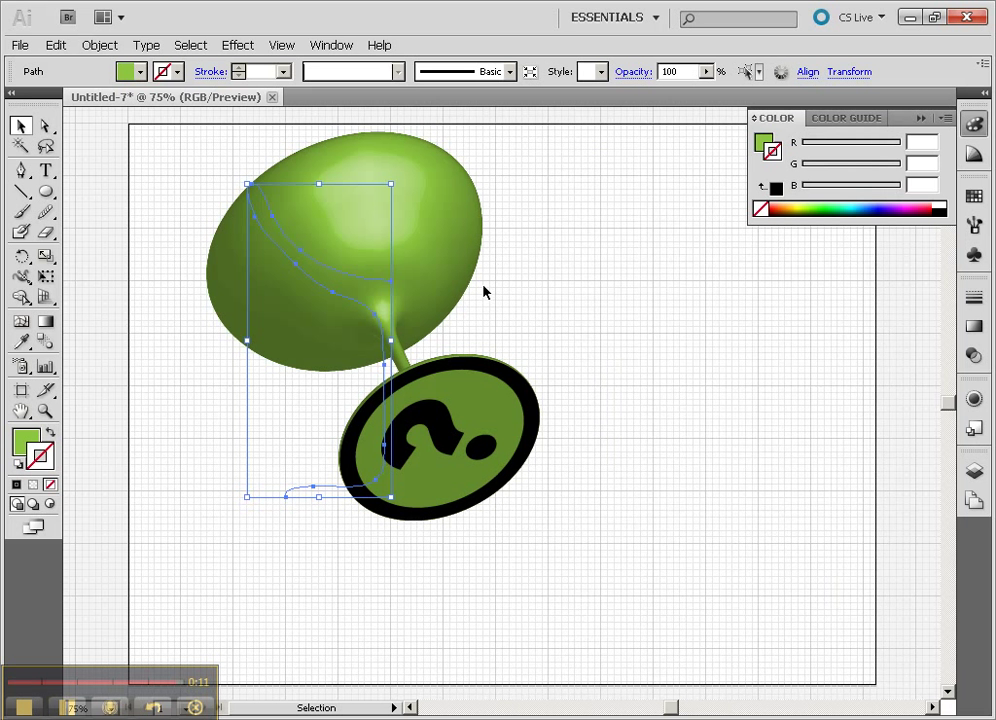